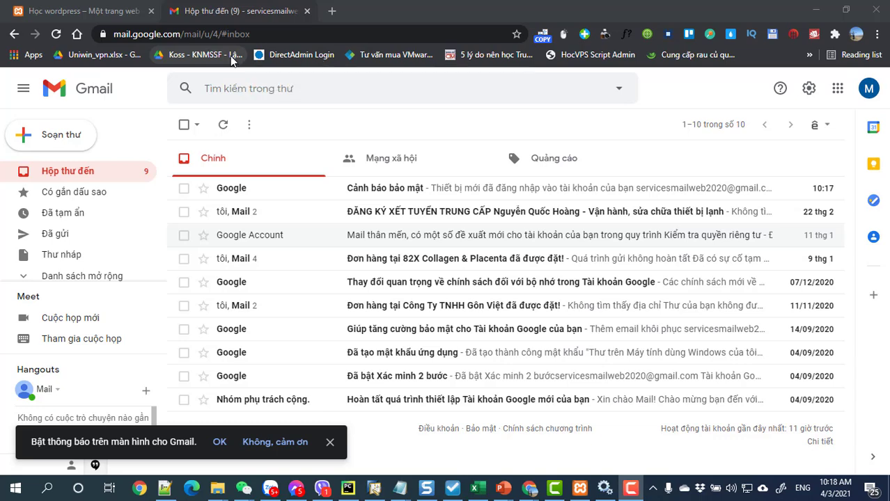
# Switch to the site tab and load its wp-admin login page.
pyautogui.click(49, 15)
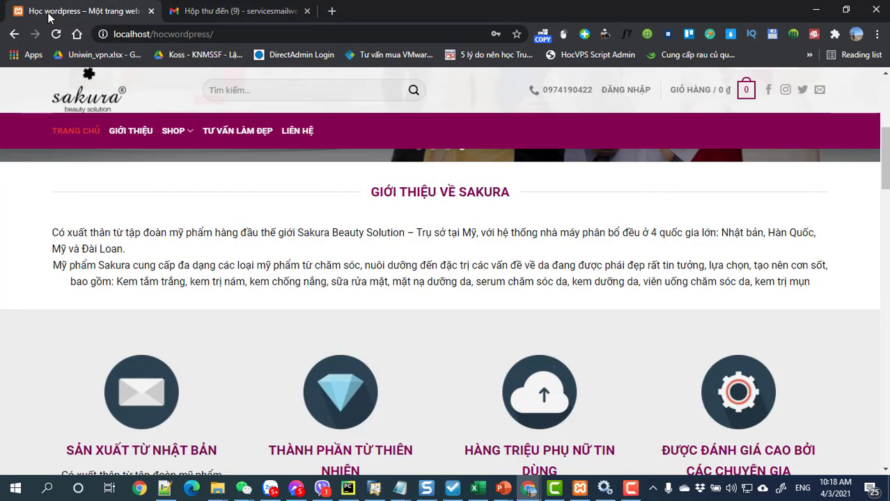
pyautogui.scroll(-3, 130, 130)
pyautogui.scroll(10, 164, 149)
pyautogui.moveTo(166, 153)
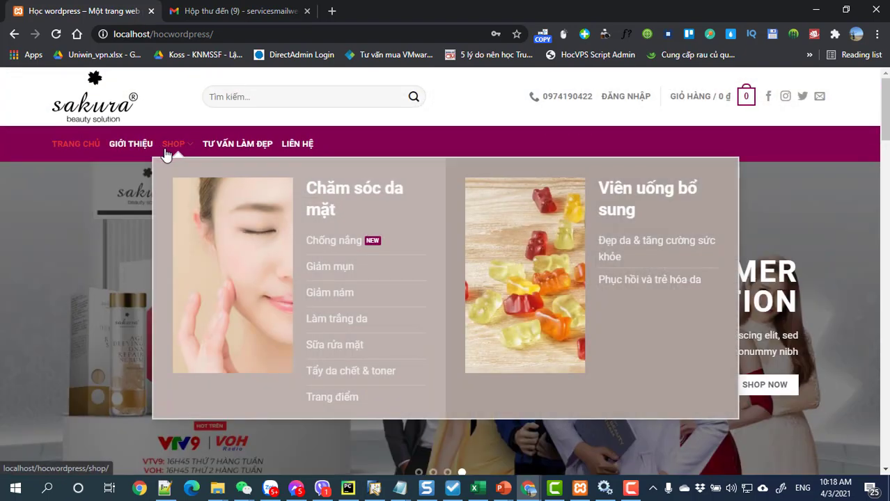
pyautogui.click(239, 34)
pyautogui.click(239, 35)
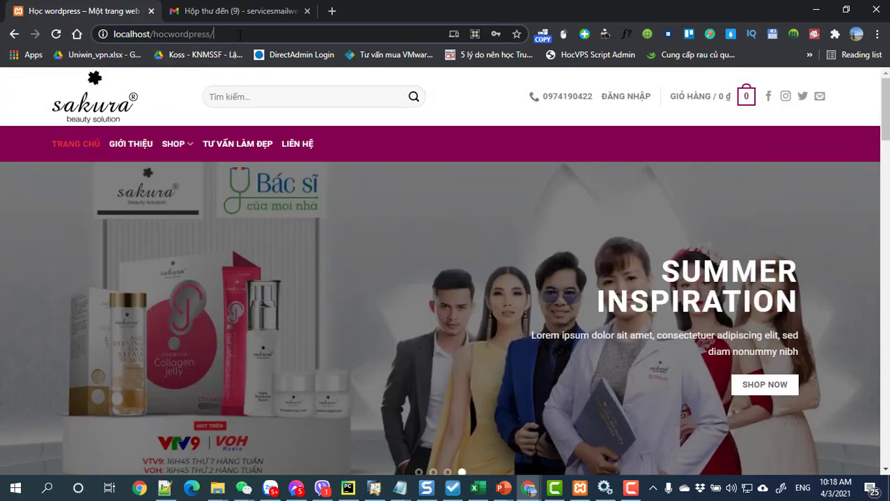
pyautogui.write('wp')
pyautogui.press('Return')
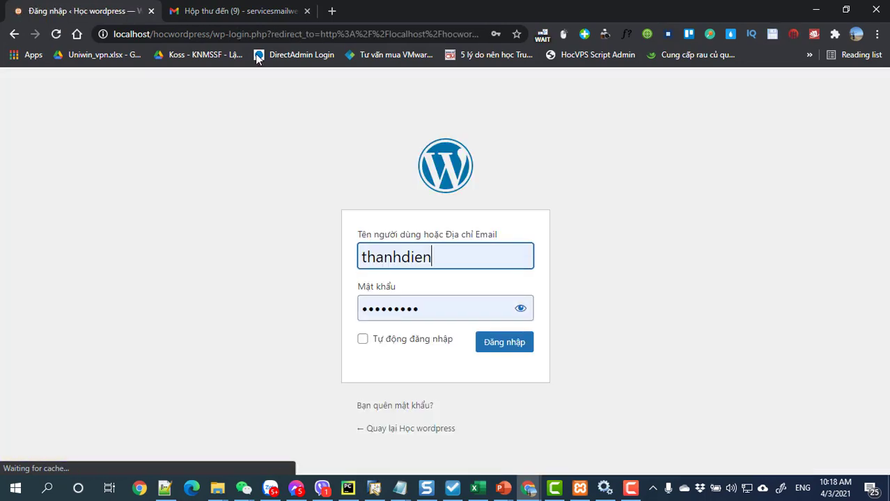
# After the failed autofilled login, re-enter the account password and click Đăng nhập.
pyautogui.click(505, 343)
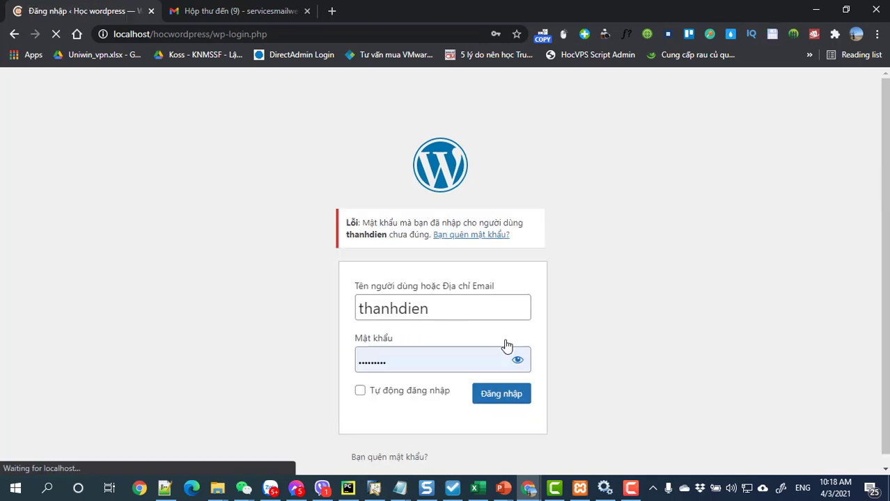
pyautogui.click(505, 351)
pyautogui.click(692, 348)
pyautogui.moveTo(475, 360); pyautogui.dragTo(341, 363)
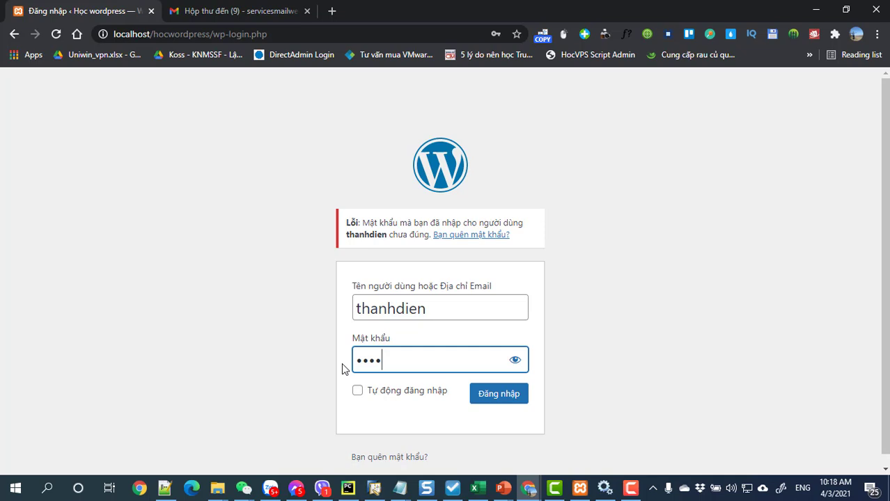
pyautogui.click(488, 393)
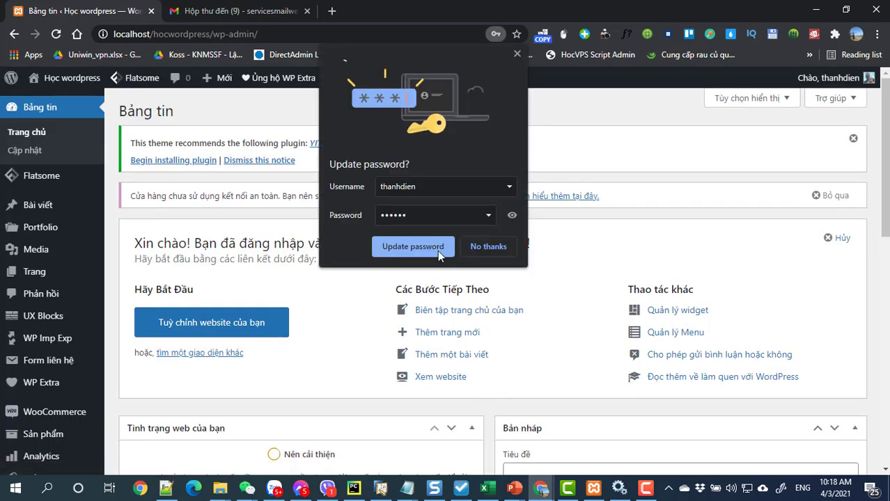
# Decline Chrome's password update and open Plugin > Cài mới.
pyautogui.click(483, 247)
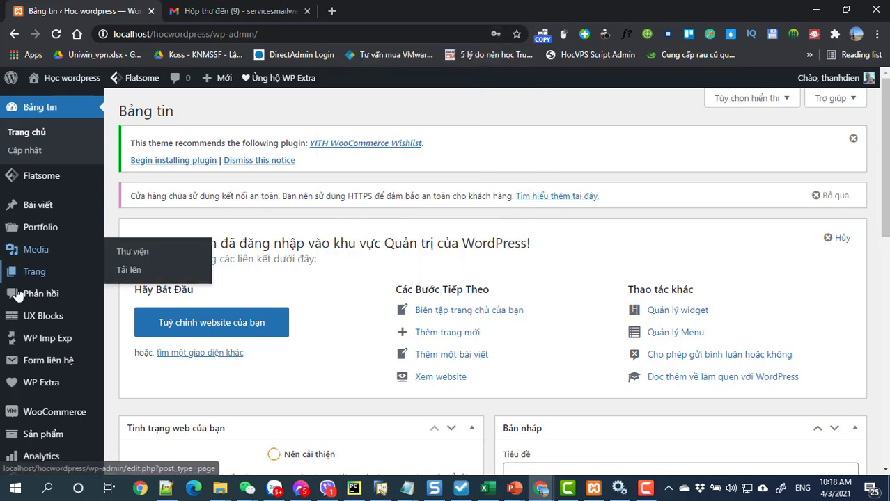
pyautogui.moveTo(41, 317)
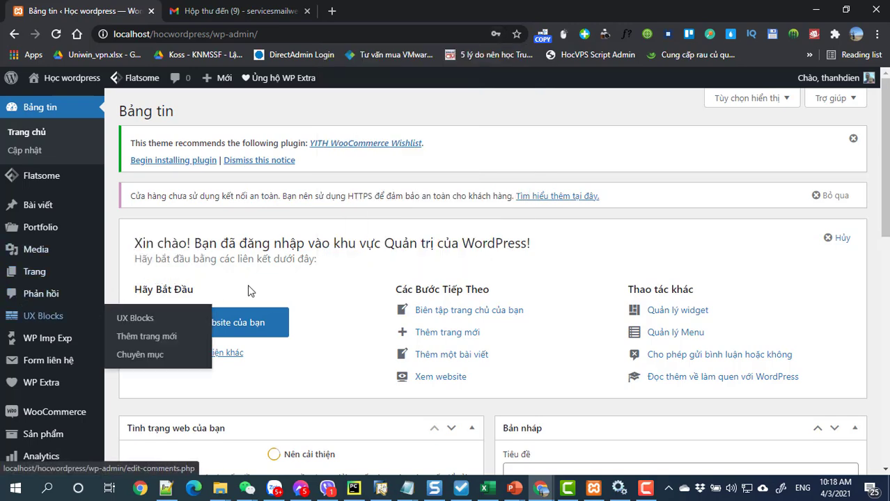
pyautogui.scroll(-2, 124, 352)
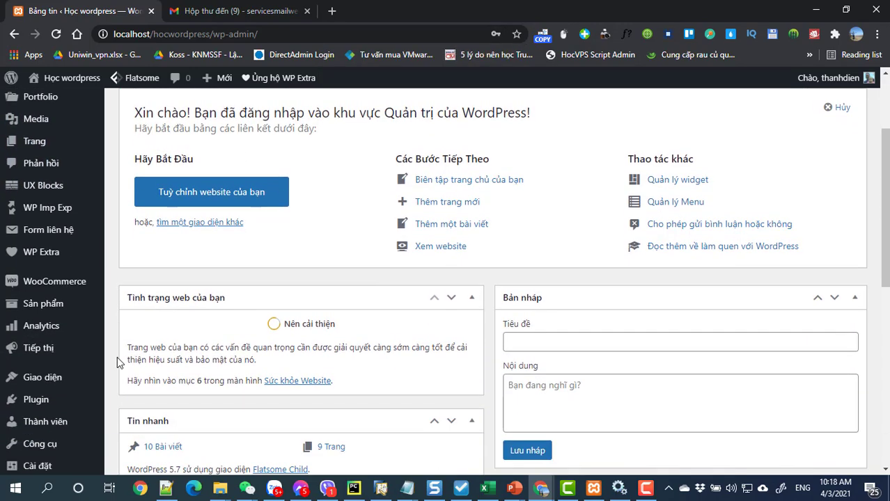
pyautogui.scroll(-1, 117, 357)
pyautogui.moveTo(41, 338)
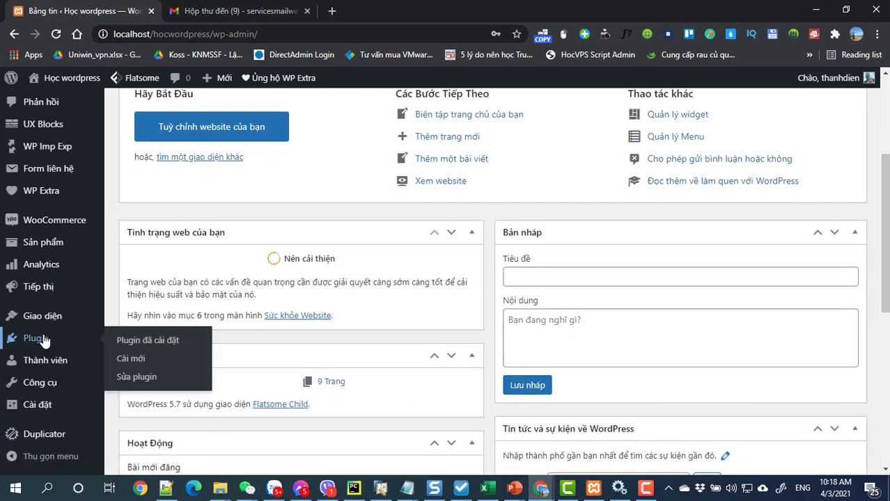
pyautogui.click(125, 361)
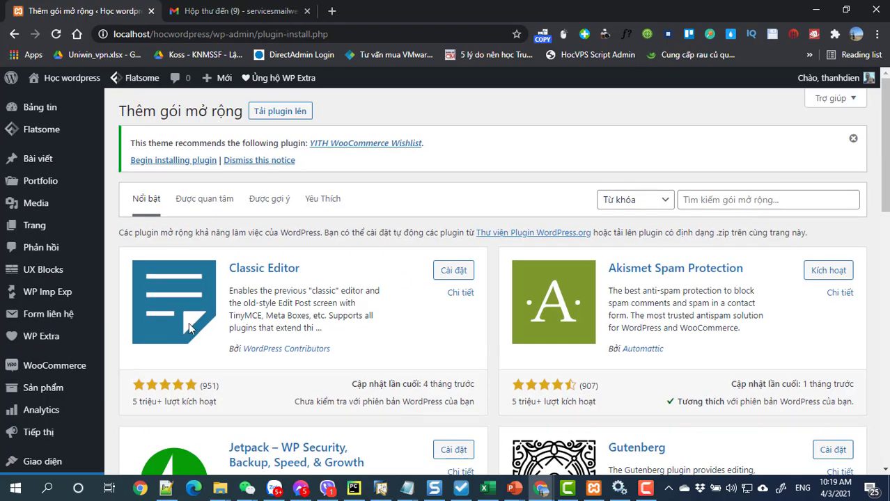
# Search plugins for 'smtp gmail' and locate WP Gmail SMTP by InkThemes.
pyautogui.click(704, 200)
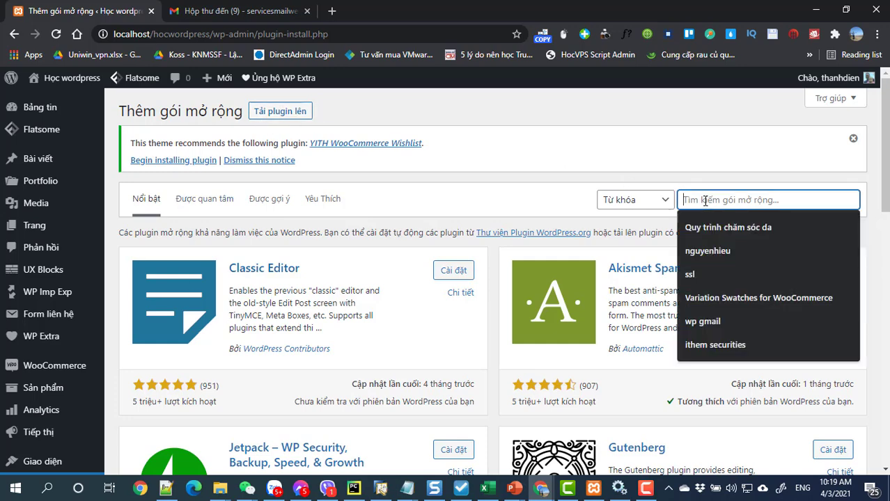
pyautogui.write('smtp')
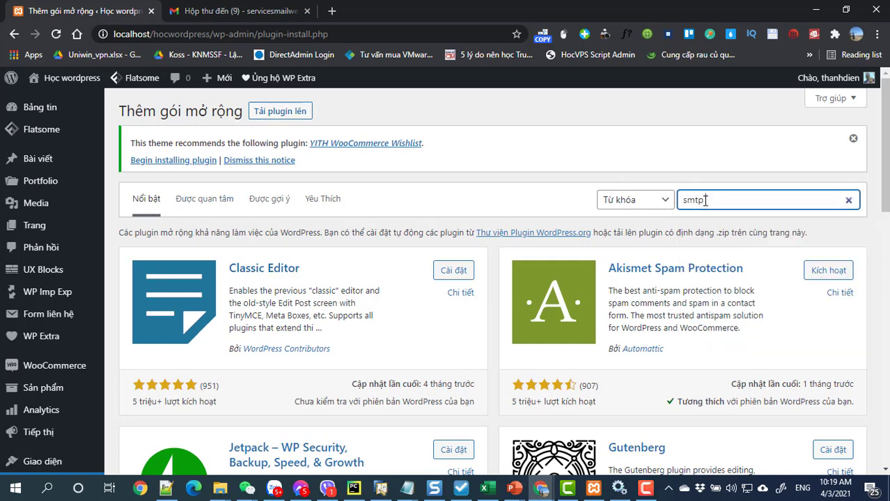
pyautogui.write(' gmail')
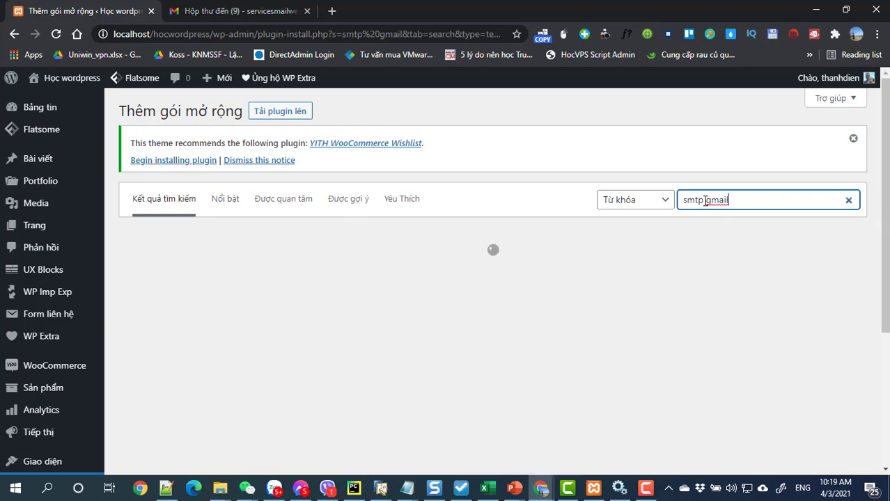
pyautogui.scroll(-1, 648, 286)
pyautogui.scroll(-10, 647, 285)
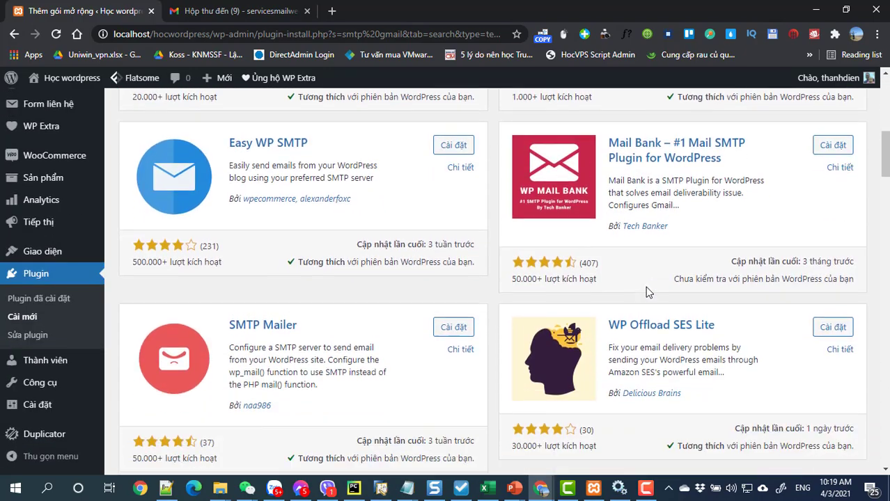
pyautogui.scroll(-10, 647, 292)
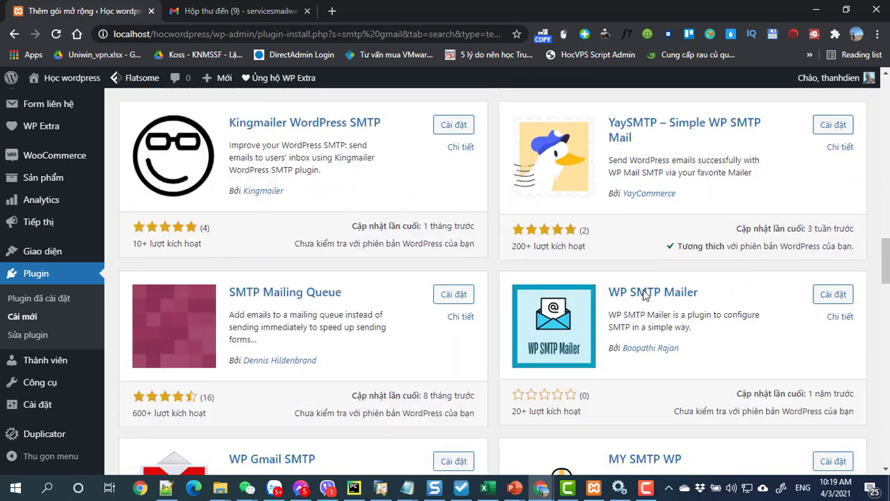
pyautogui.scroll(-5, 642, 293)
pyautogui.scroll(1, 374, 229)
pyautogui.moveTo(283, 280); pyautogui.dragTo(243, 282)
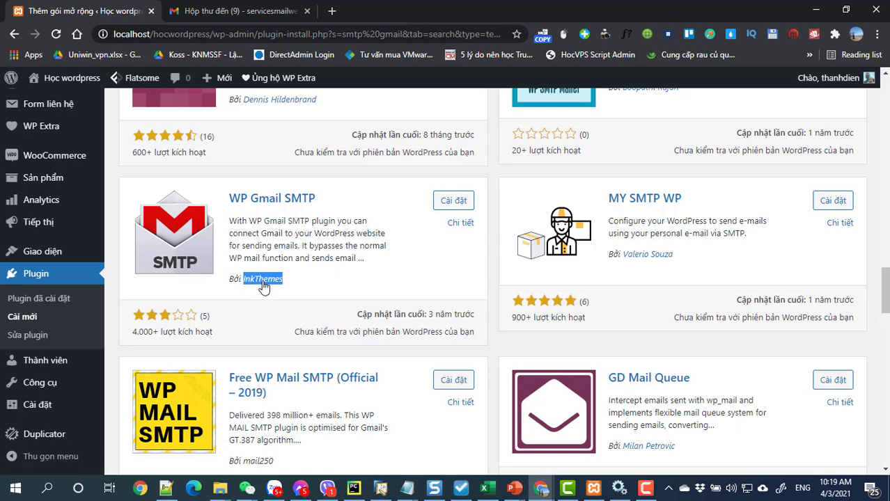
# Install WP Gmail SMTP from its card, then click Kích hoạt to activate it.
pyautogui.click(250, 291)
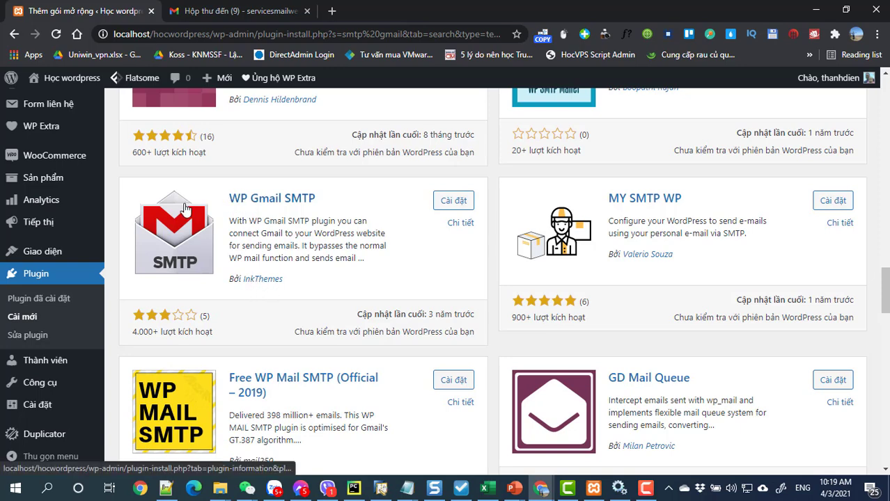
pyautogui.click(457, 200)
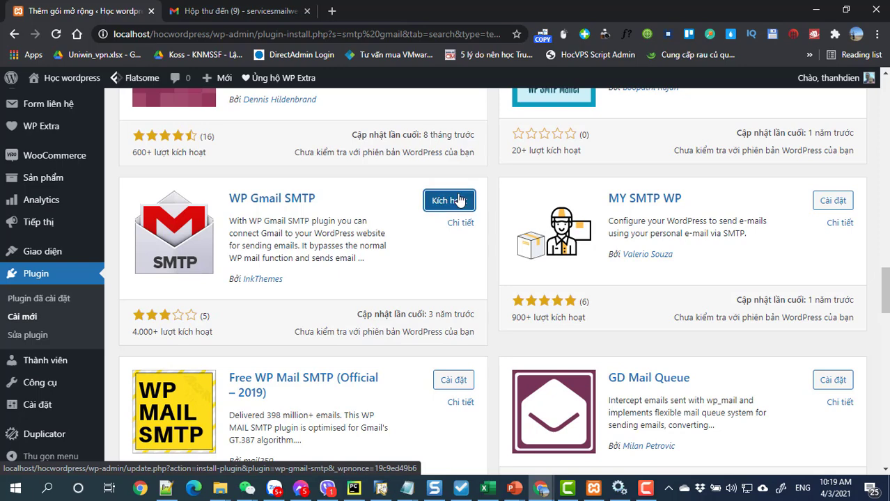
pyautogui.click(449, 201)
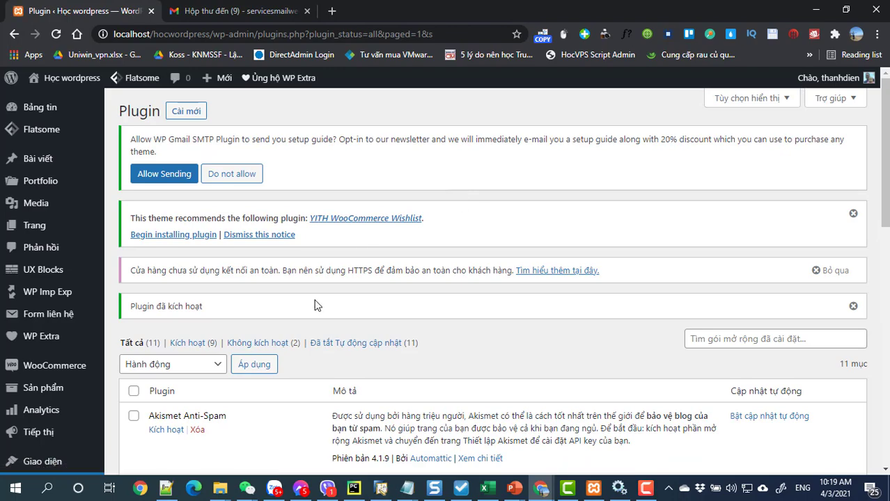
# Open Xem trang from the admin bar in a new tab and switch to it.
pyautogui.scroll(-5, 314, 305)
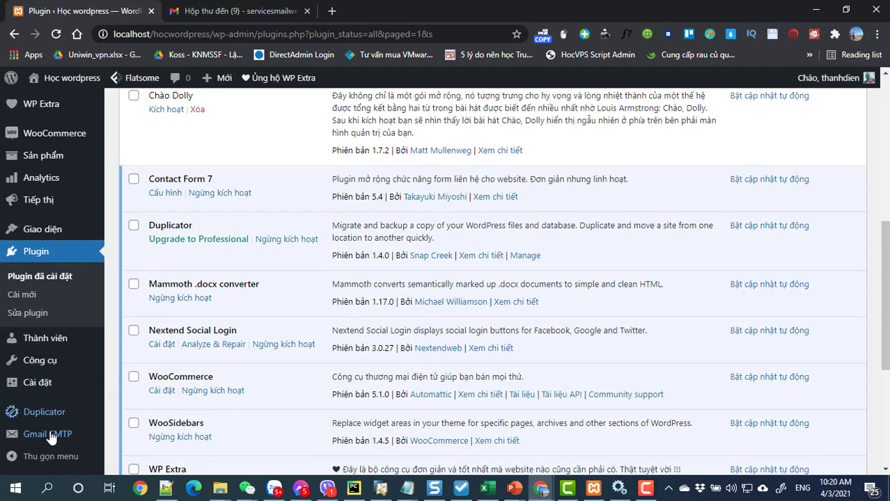
pyautogui.scroll(4, 194, 317)
pyautogui.scroll(2, 194, 317)
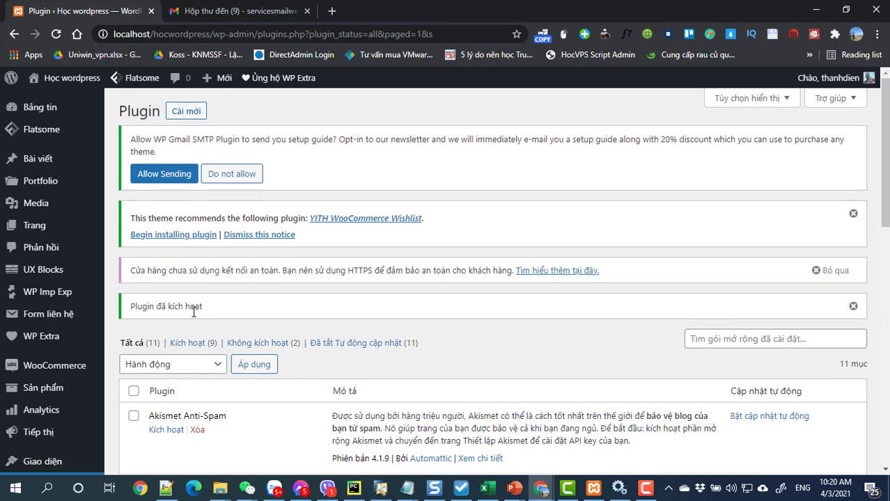
pyautogui.moveTo(72, 79)
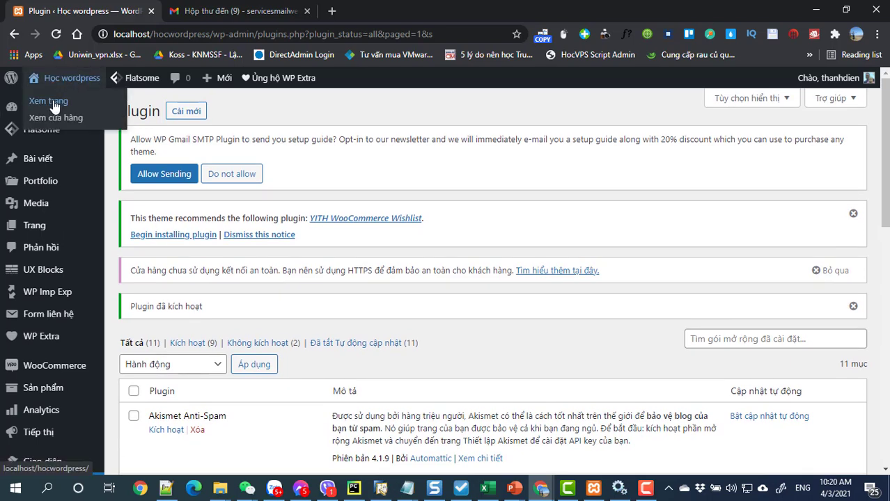
pyautogui.rightClick(54, 102)
pyautogui.click(73, 106)
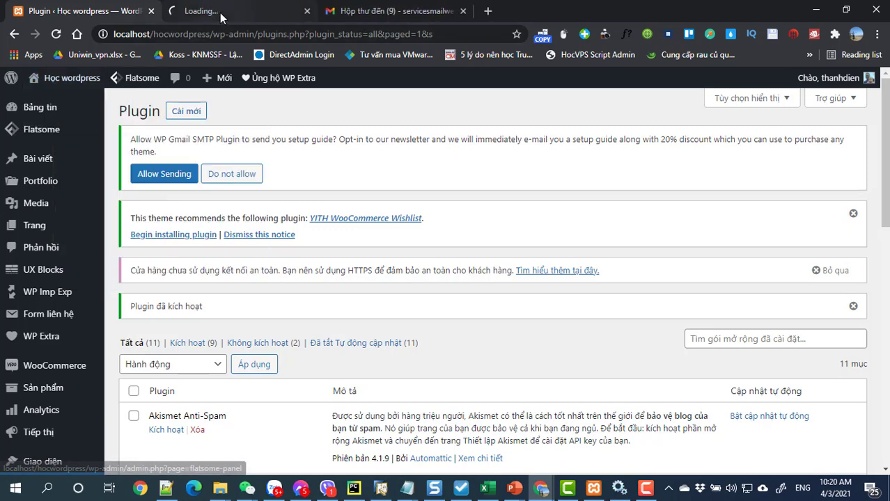
pyautogui.click(221, 11)
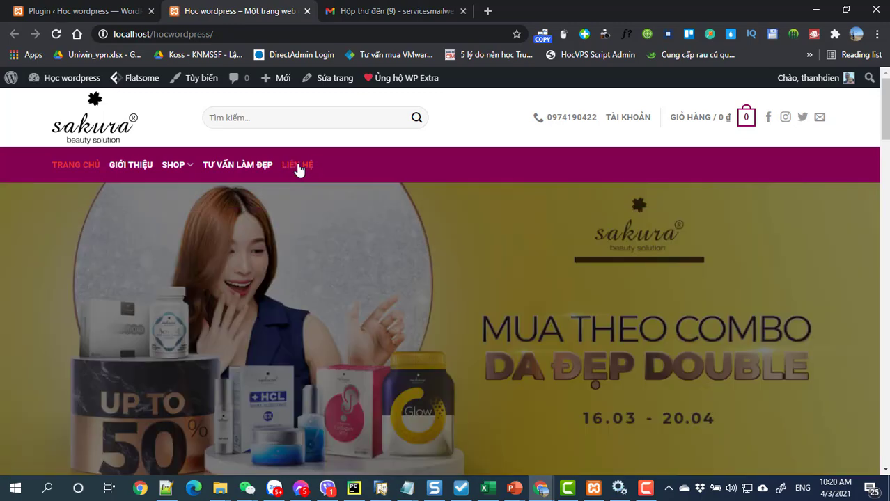
# On the Liên hệ page, fill the contact form's Name and Email from autofill.
pyautogui.click(298, 168)
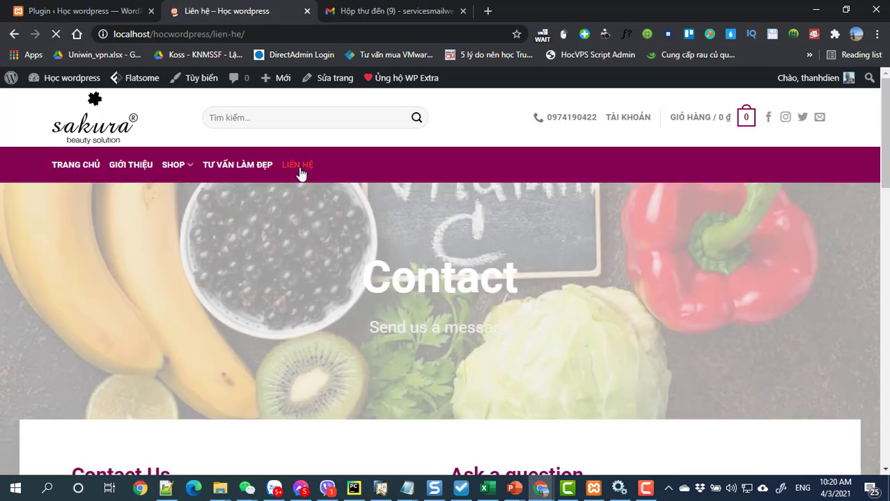
pyautogui.scroll(-1, 385, 286)
pyautogui.scroll(-4, 384, 289)
pyautogui.scroll(1, 516, 216)
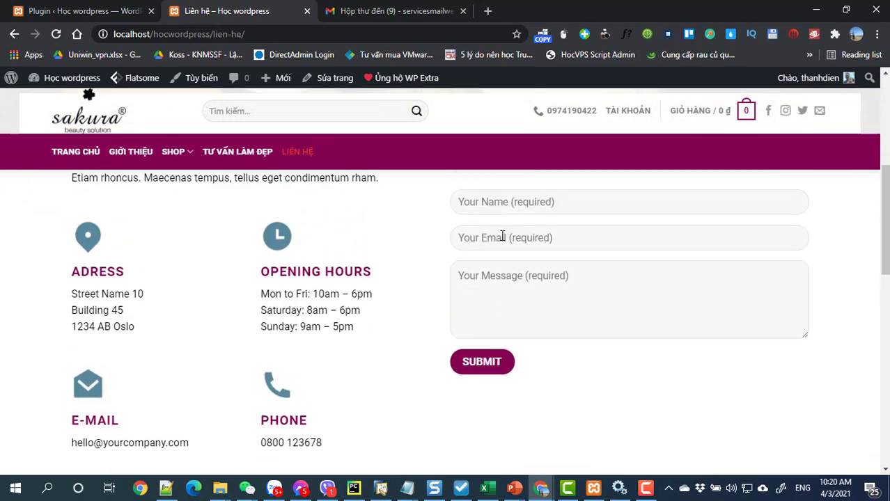
pyautogui.click(489, 203)
pyautogui.click(575, 392)
pyautogui.click(499, 203)
pyautogui.click(498, 232)
pyautogui.click(499, 238)
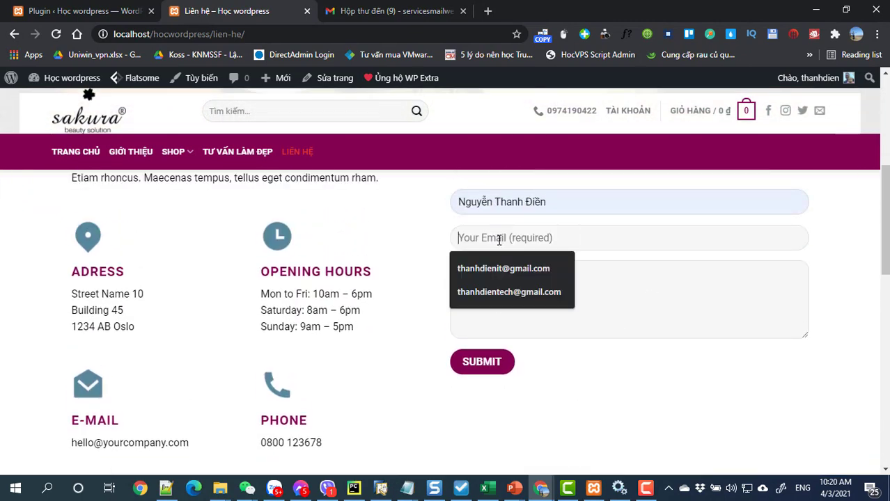
pyautogui.click(492, 272)
# Enter 'test' as the message, submit, and select the sending error text.
pyautogui.click(490, 294)
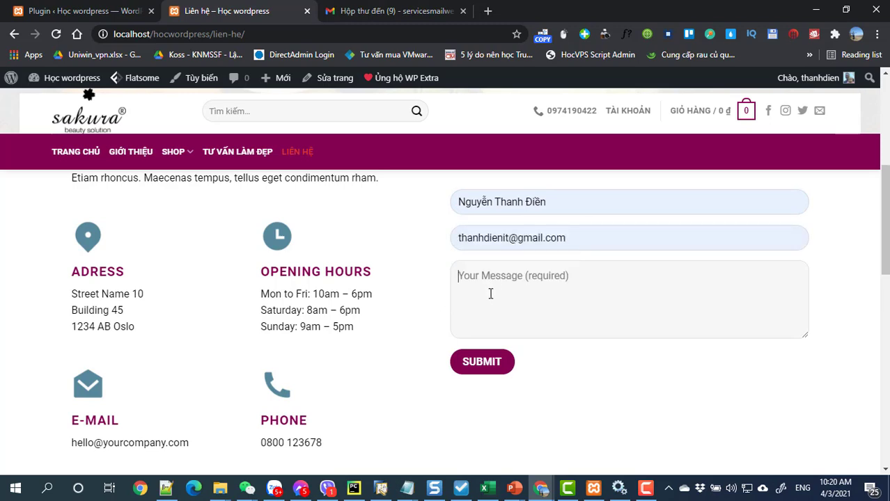
pyautogui.write('test')
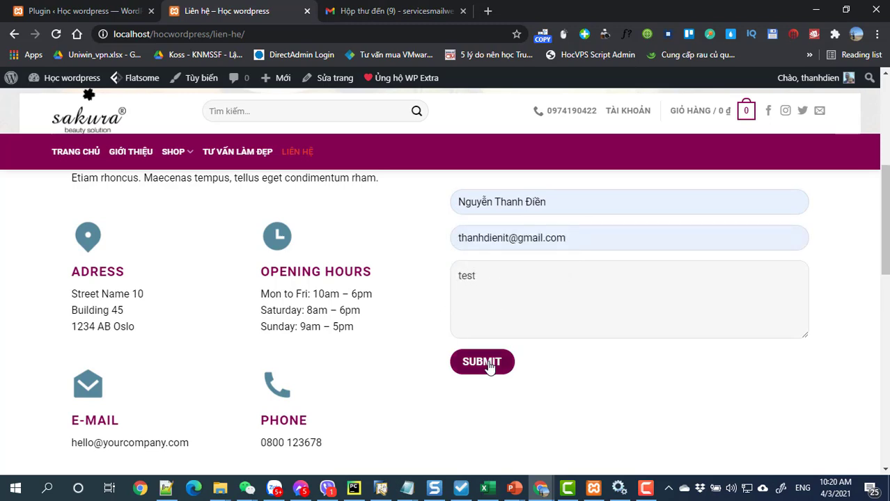
pyautogui.click(488, 365)
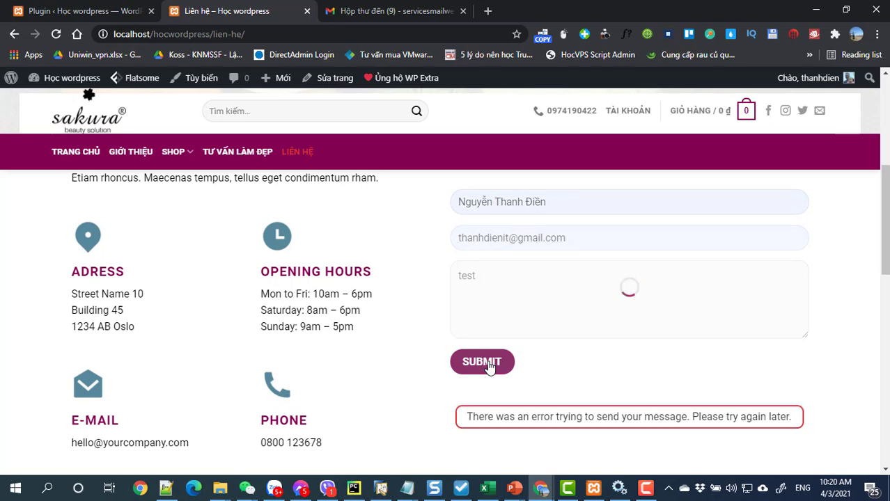
pyautogui.moveTo(792, 418); pyautogui.dragTo(467, 422)
# Add Combo chống nắng toàn diện to the cart from SHOP > Chống nắng, then return to the admin tab.
pyautogui.moveTo(170, 151)
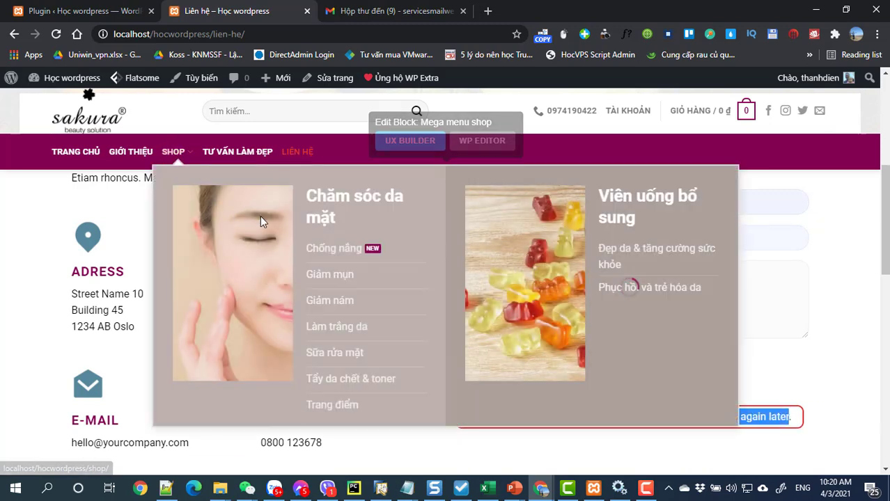
pyautogui.click(318, 254)
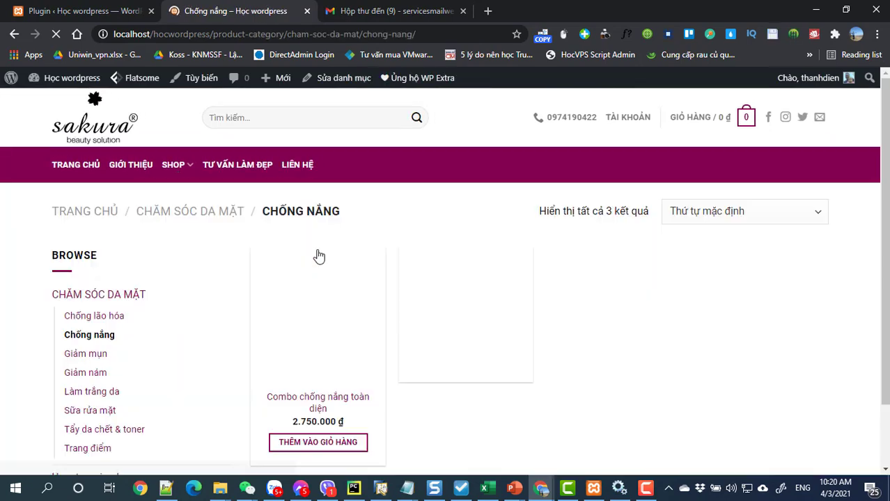
pyautogui.scroll(-1, 327, 385)
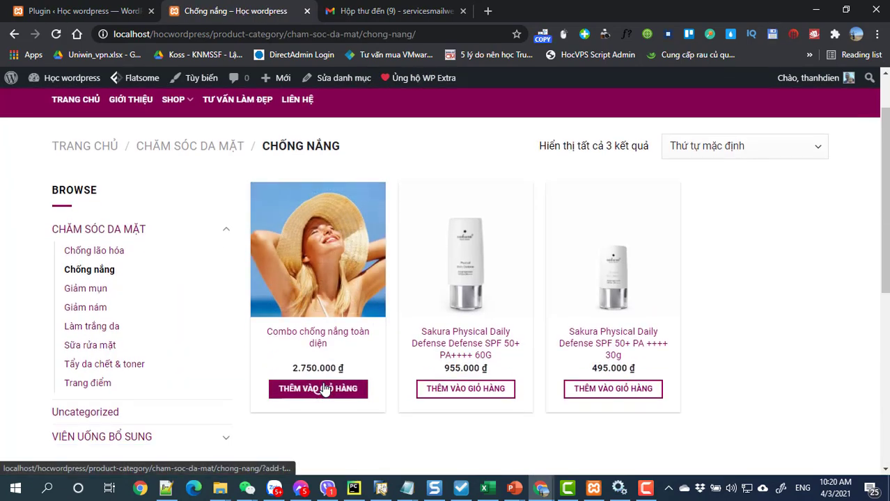
pyautogui.click(325, 388)
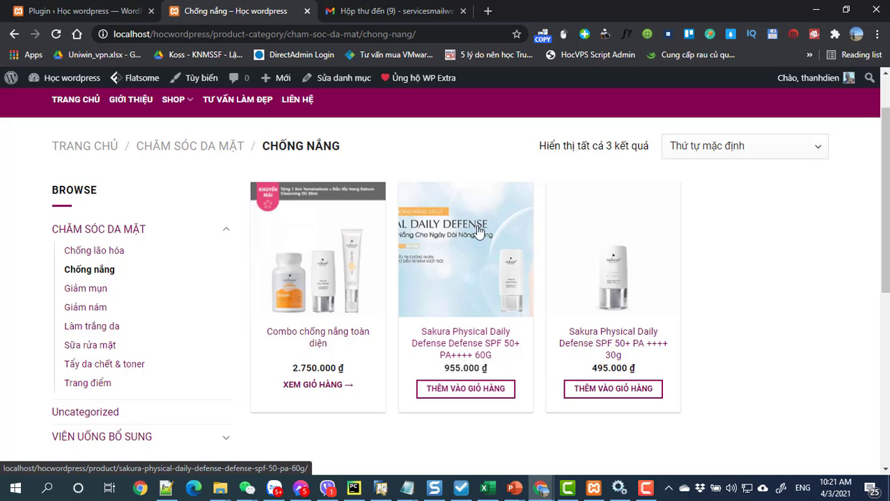
pyautogui.click(79, 10)
# Look over the Gmail SMTP settings page, with SMTP authentication enabled, then go to the Gmail tab.
pyautogui.scroll(-5, 188, 272)
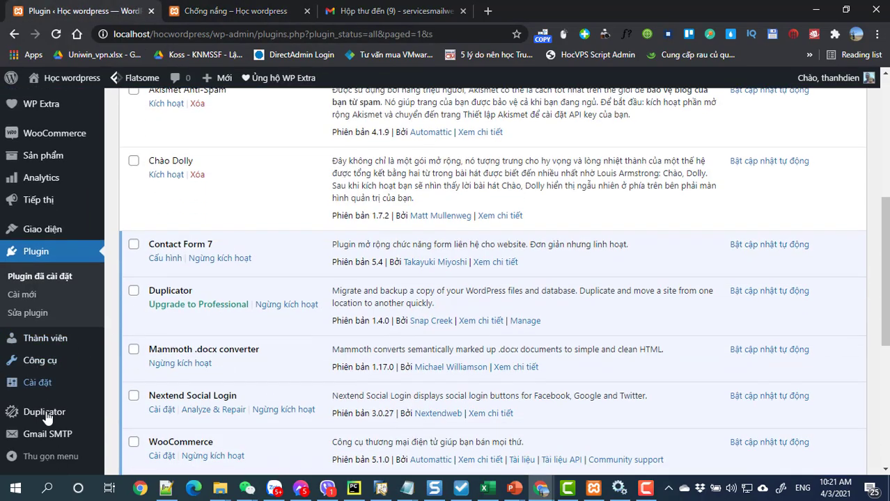
pyautogui.click(42, 435)
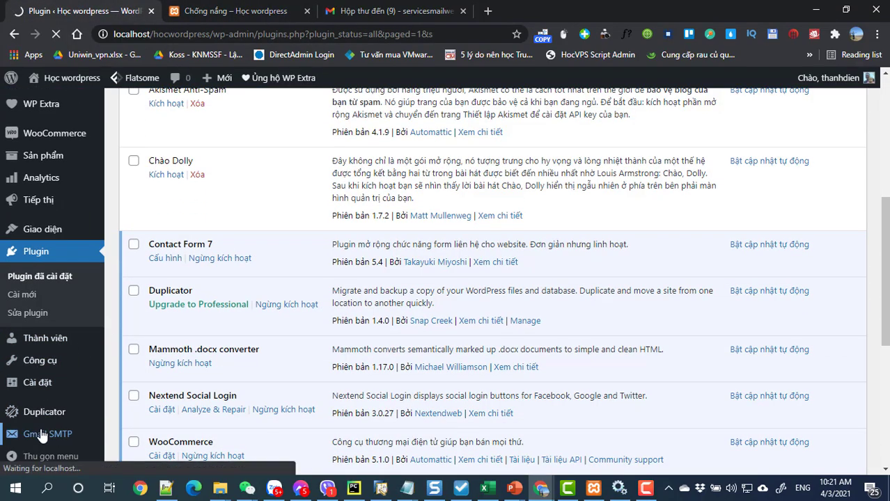
pyautogui.scroll(-1, 413, 361)
pyautogui.scroll(-5, 413, 361)
pyautogui.scroll(2, 415, 362)
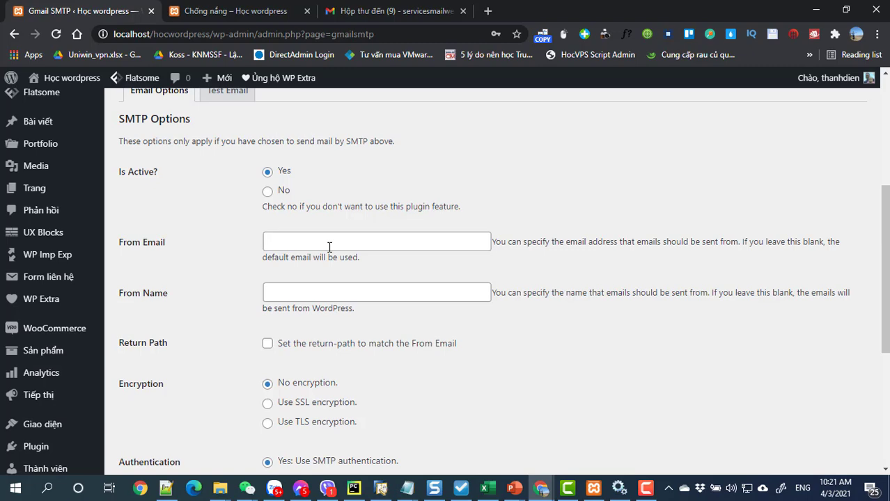
pyautogui.scroll(-4, 329, 247)
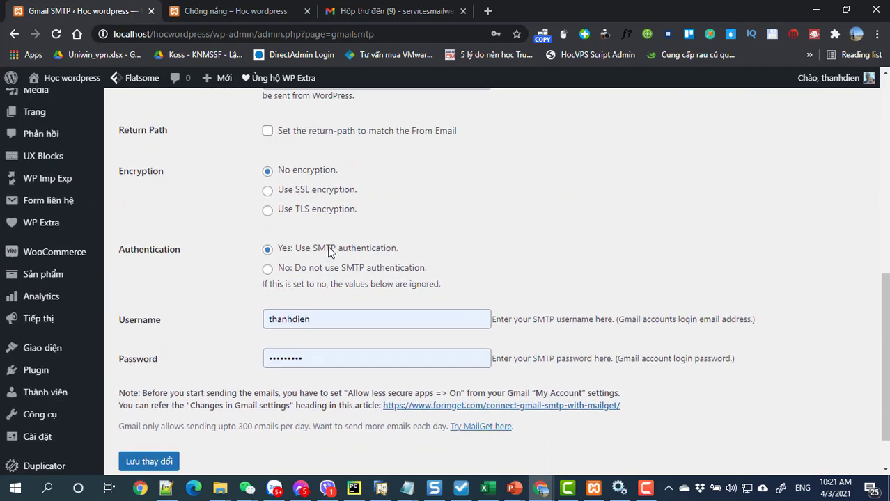
pyautogui.scroll(4, 332, 250)
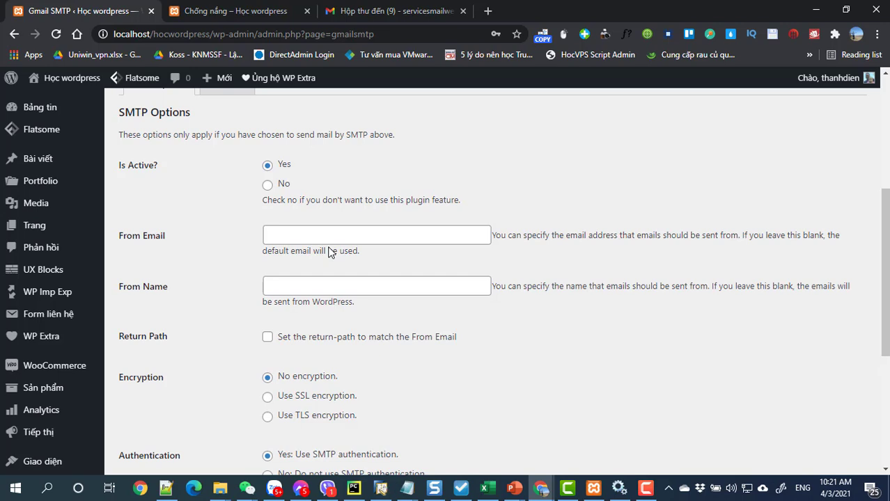
pyautogui.click(374, 10)
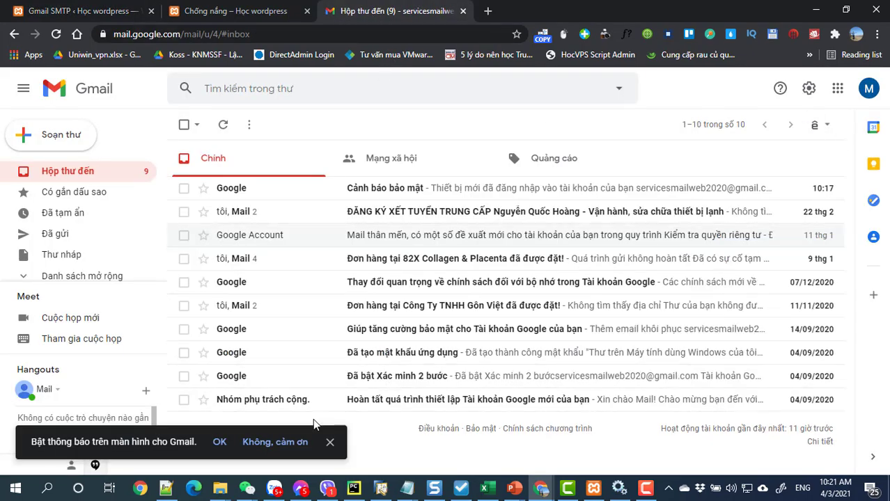
# Dismiss Gmail's notification bar and open Quản lý Tài khoản Google from the avatar panel.
pyautogui.click(330, 442)
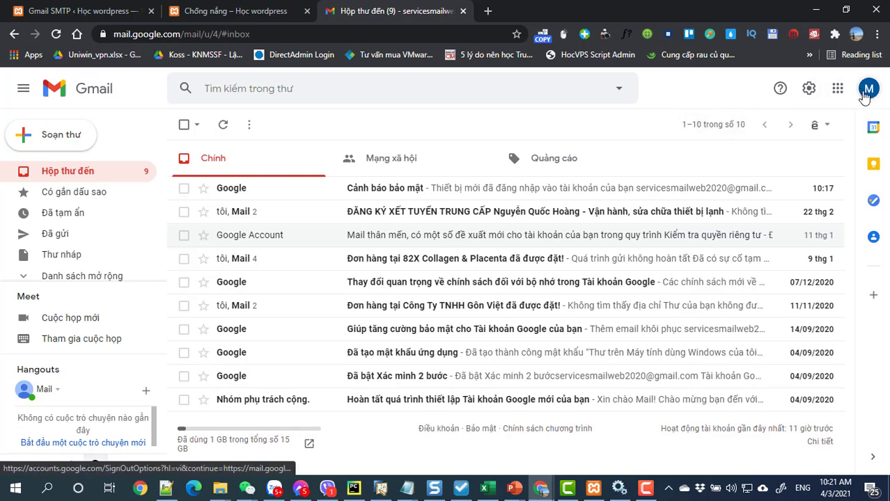
pyautogui.click(868, 88)
pyautogui.moveTo(694, 205); pyautogui.dragTo(834, 207)
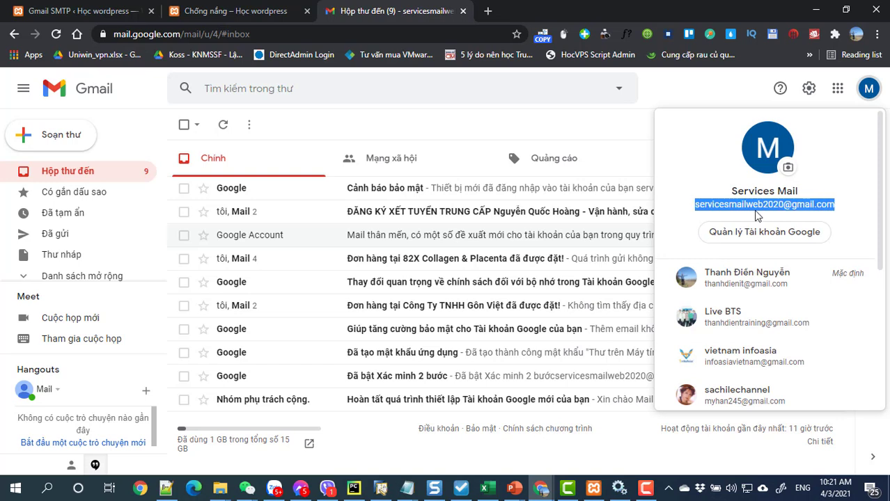
pyautogui.click(621, 133)
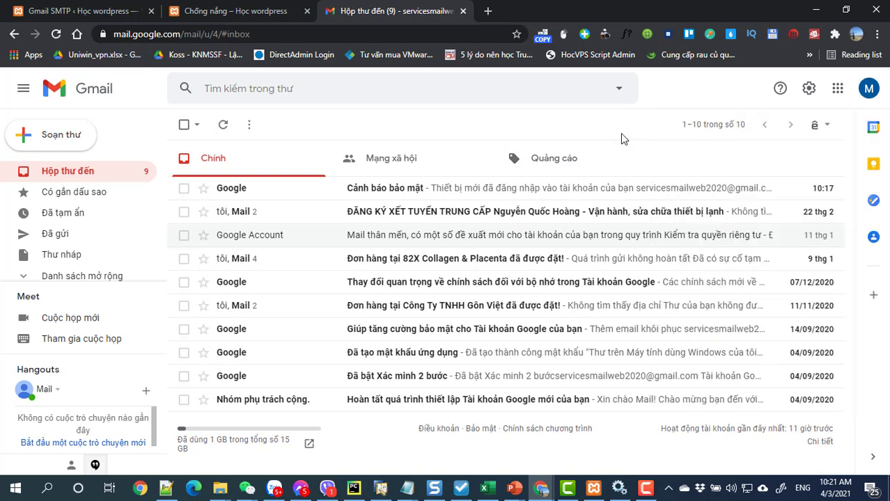
pyautogui.click(865, 104)
pyautogui.click(781, 235)
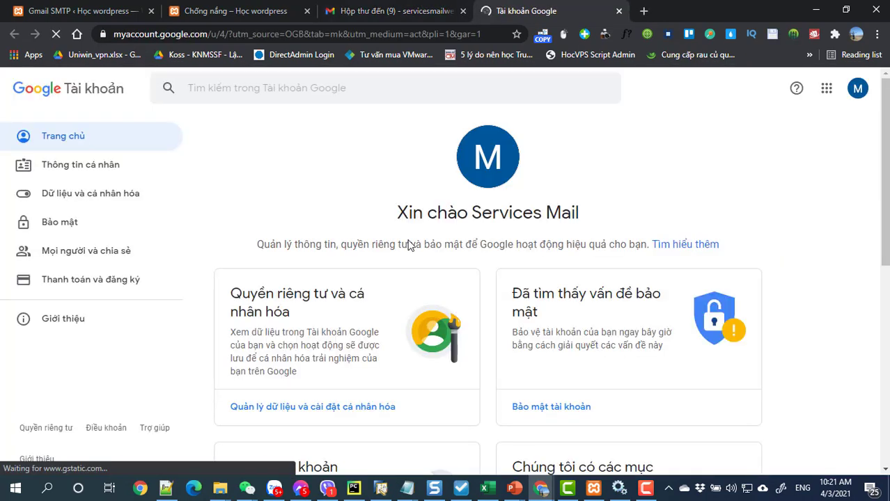
# Under Bảo mật, open the Xác minh 2 bước row in Đăng nhập vào Google.
pyautogui.click(61, 226)
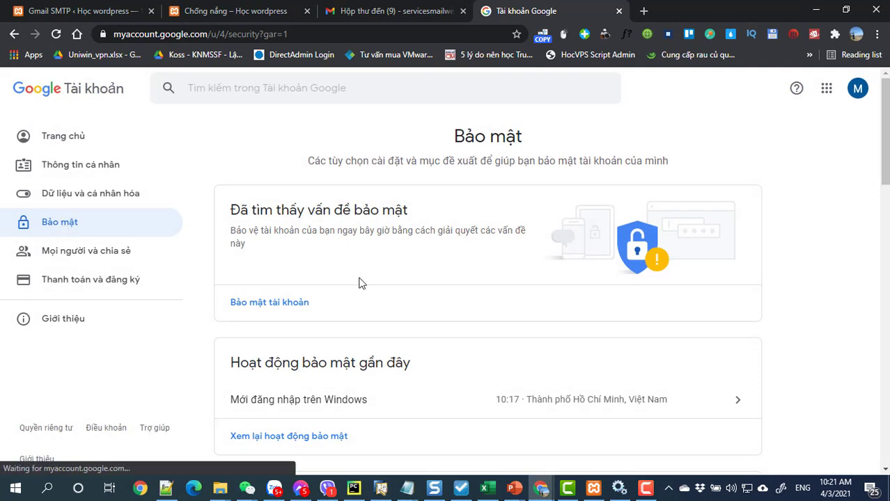
pyautogui.scroll(-3, 359, 282)
pyautogui.scroll(-1, 360, 282)
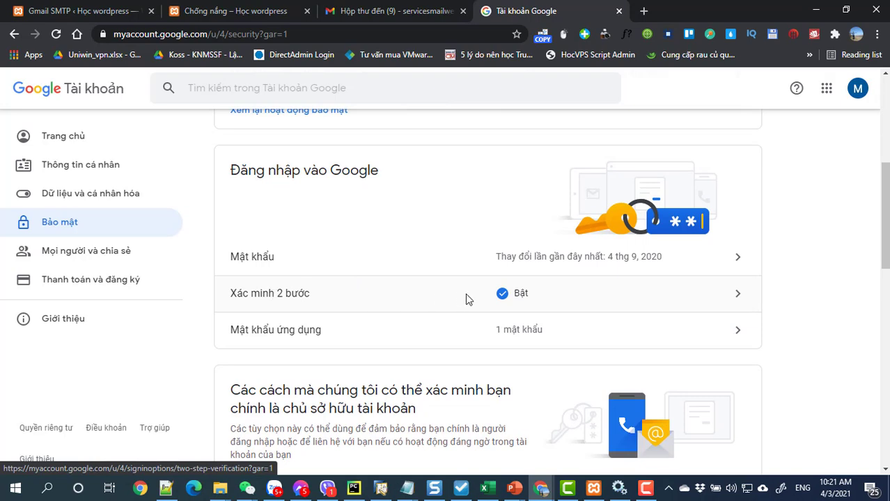
pyautogui.click(655, 296)
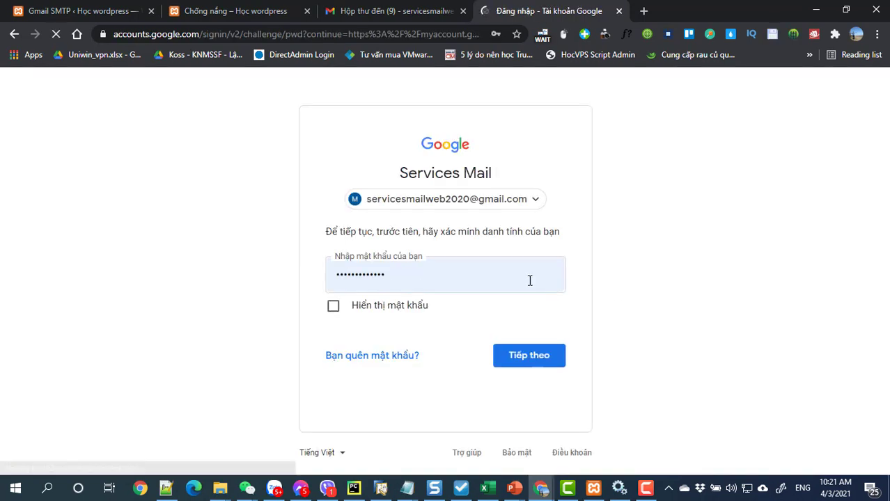
# Confirm the account password and request a verification code by text message.
pyautogui.click(535, 282)
pyautogui.click(512, 356)
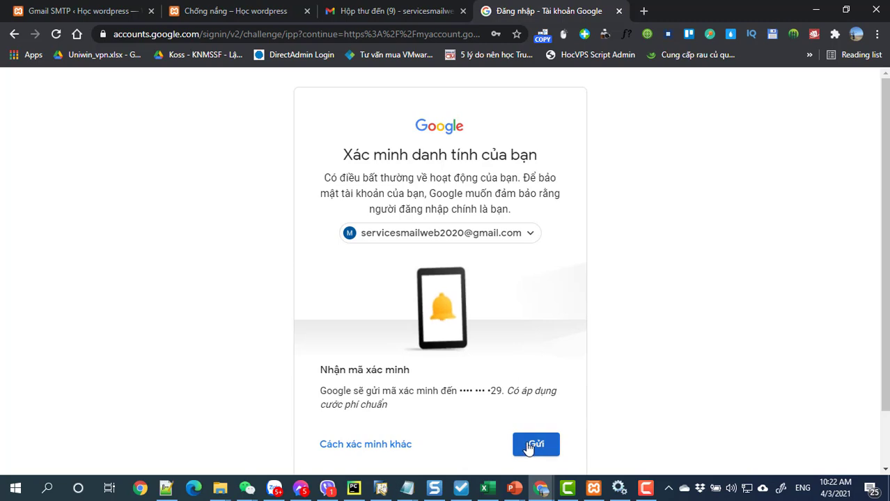
pyautogui.click(528, 446)
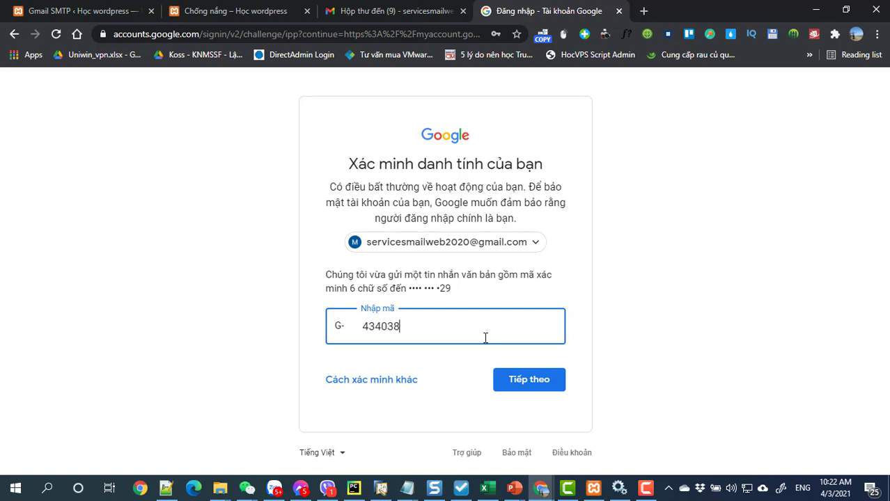
# Replace the rejected code with the correct texted 6-digit code and submit it.
pyautogui.click(529, 379)
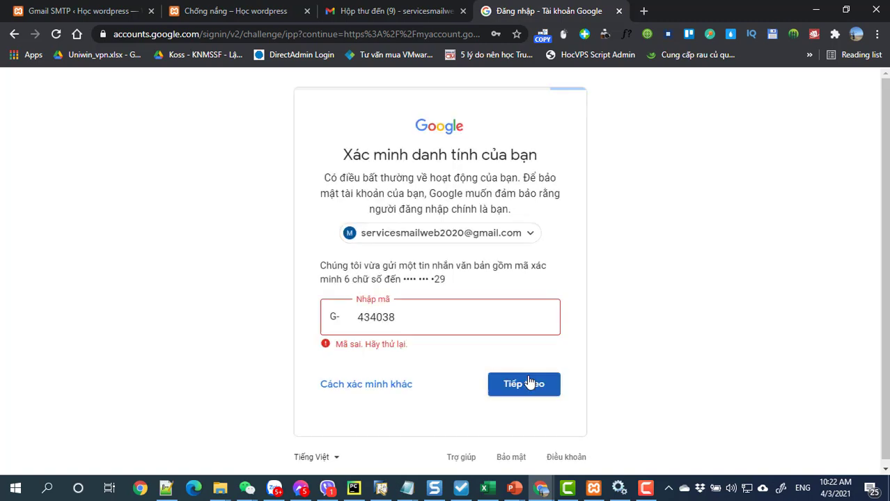
pyautogui.doubleClick(454, 326)
pyautogui.press('BackSpace')
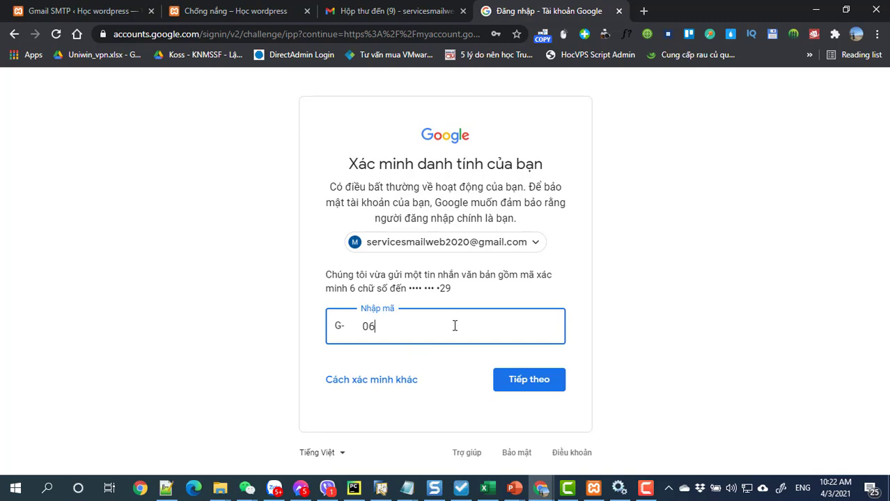
pyautogui.click(521, 387)
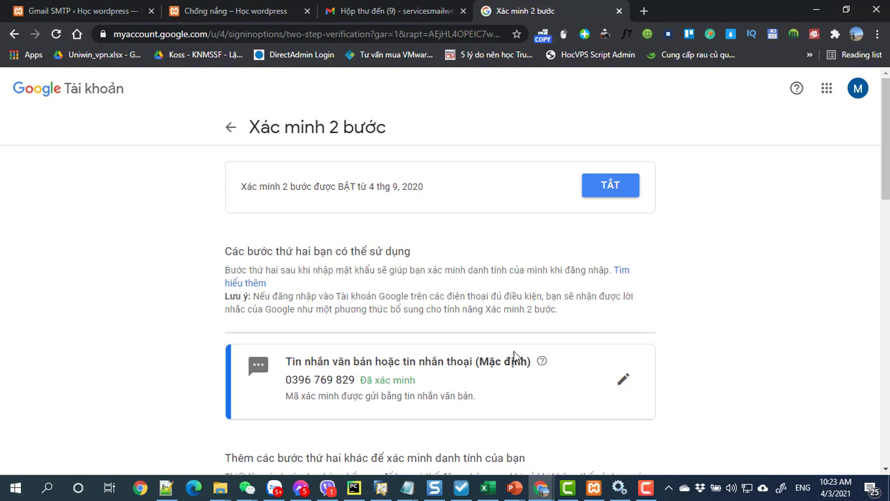
# Leave the 2-Step Verification settings, still on, and return to the Google Account Security page.
pyautogui.scroll(-1, 476, 355)
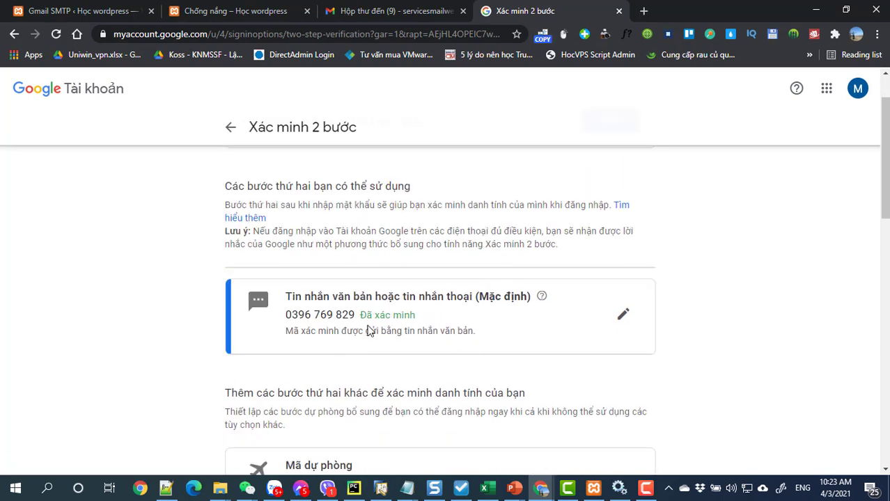
pyautogui.scroll(-2, 370, 331)
pyautogui.scroll(-6, 370, 332)
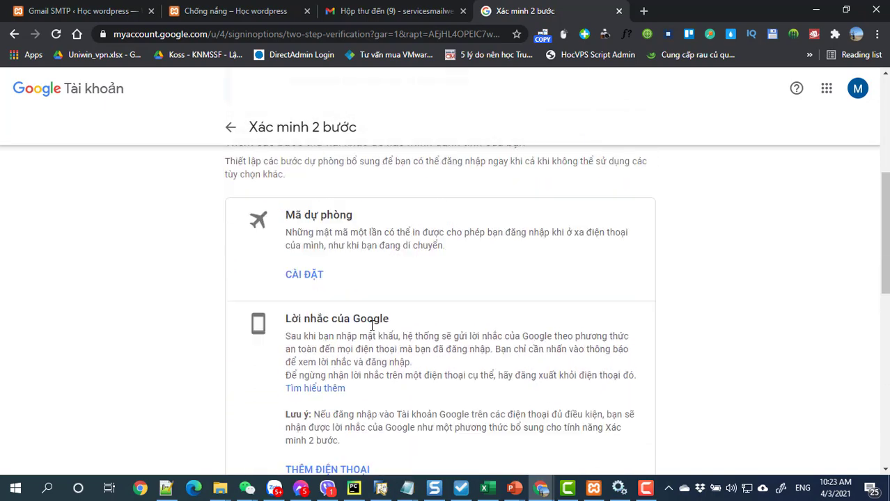
pyautogui.scroll(-2, 372, 326)
pyautogui.scroll(-2, 372, 326)
pyautogui.scroll(7, 372, 326)
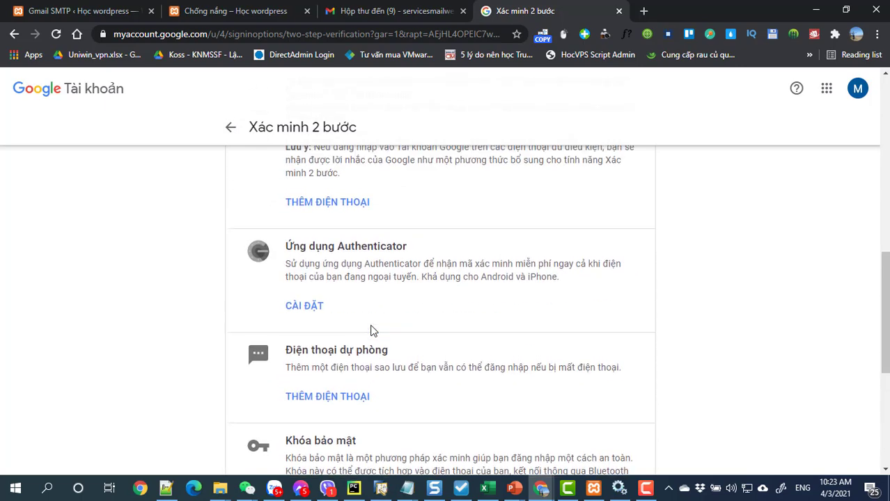
pyautogui.scroll(5, 371, 331)
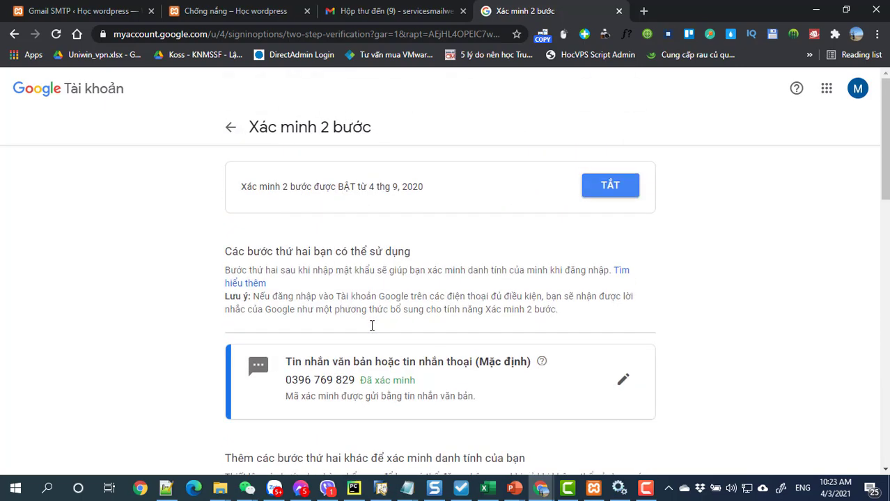
pyautogui.click(231, 128)
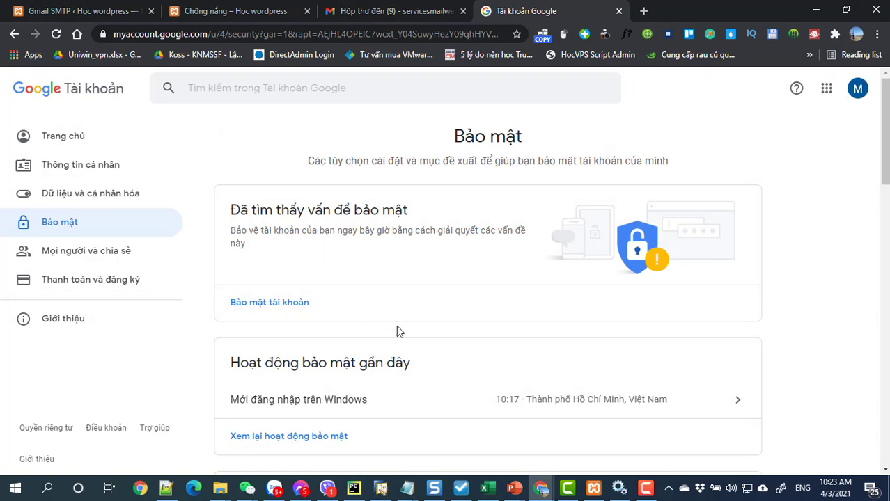
# Open 'Mật khẩu ứng dụng', confirming the account password and then the texted verification code.
pyautogui.scroll(-3, 396, 330)
pyautogui.scroll(-2, 402, 331)
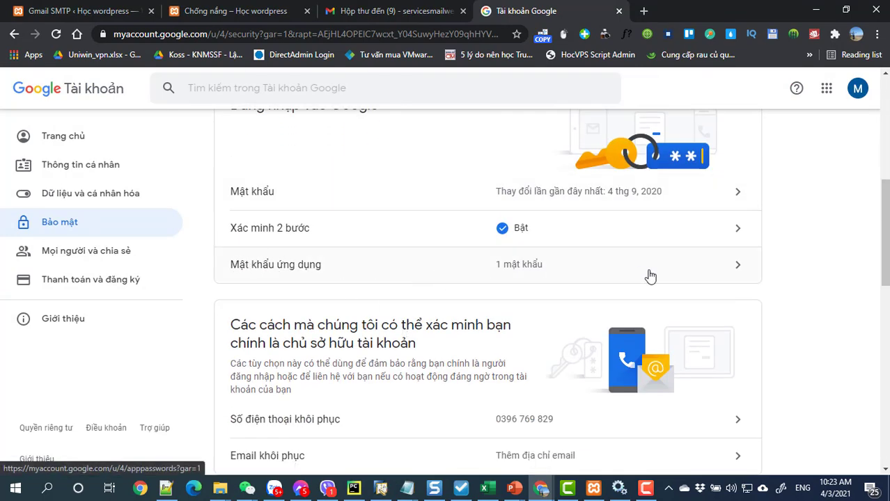
pyautogui.click(566, 265)
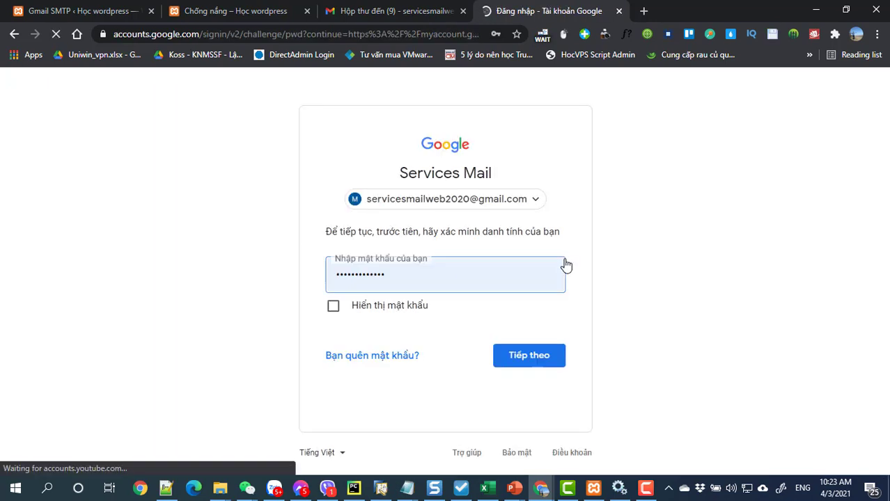
pyautogui.click(565, 265)
pyautogui.click(673, 343)
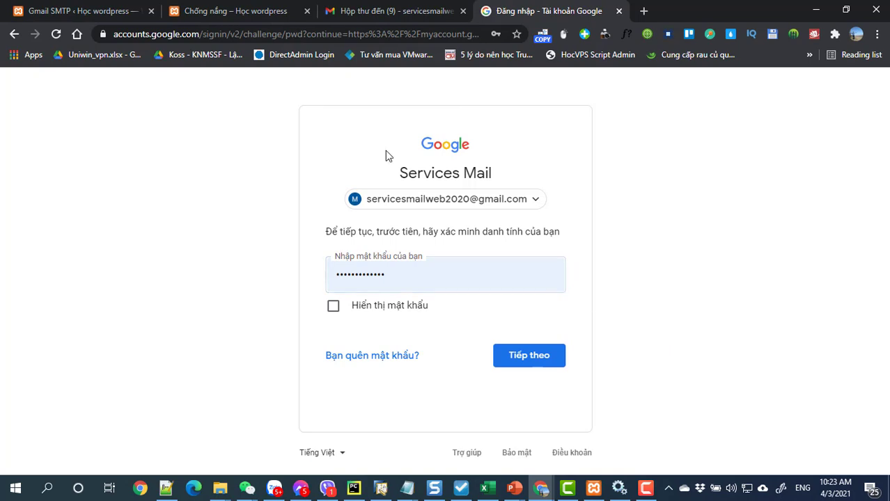
pyautogui.click(520, 365)
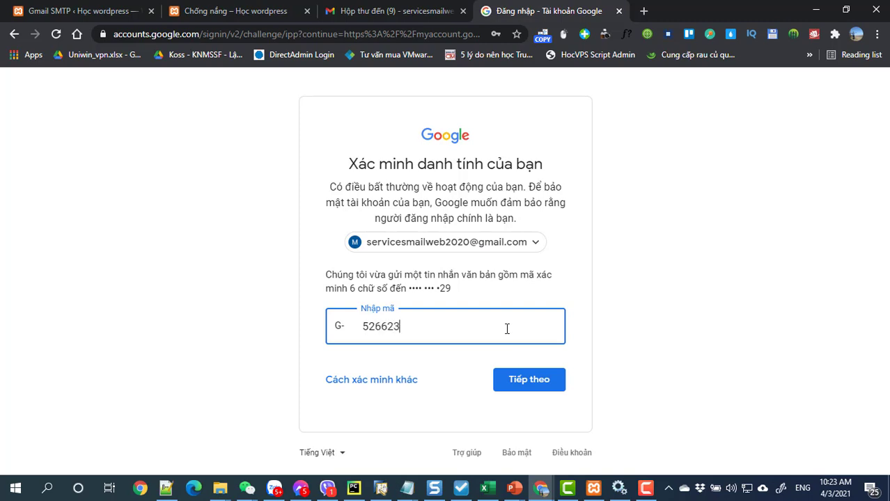
pyautogui.click(551, 382)
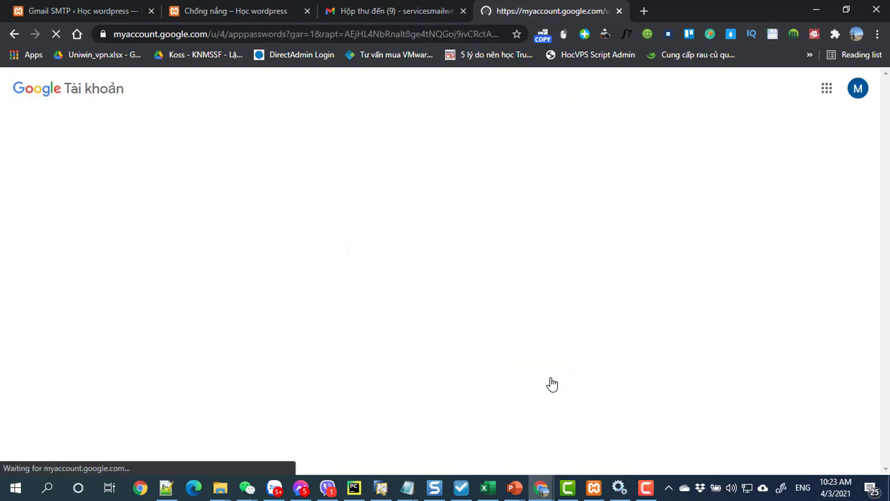
# Generate an app password for Thư on Máy tính dùng Windows and select the displayed password.
pyautogui.scroll(-1, 513, 276)
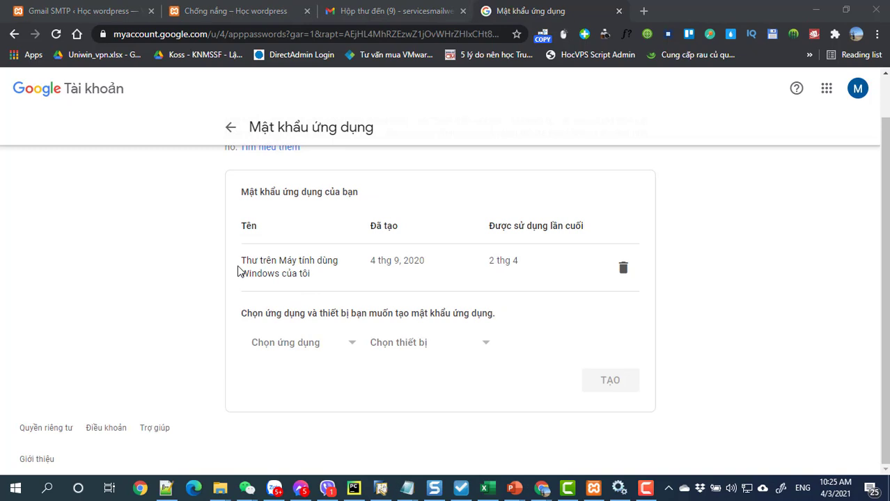
pyautogui.moveTo(243, 262); pyautogui.dragTo(359, 282)
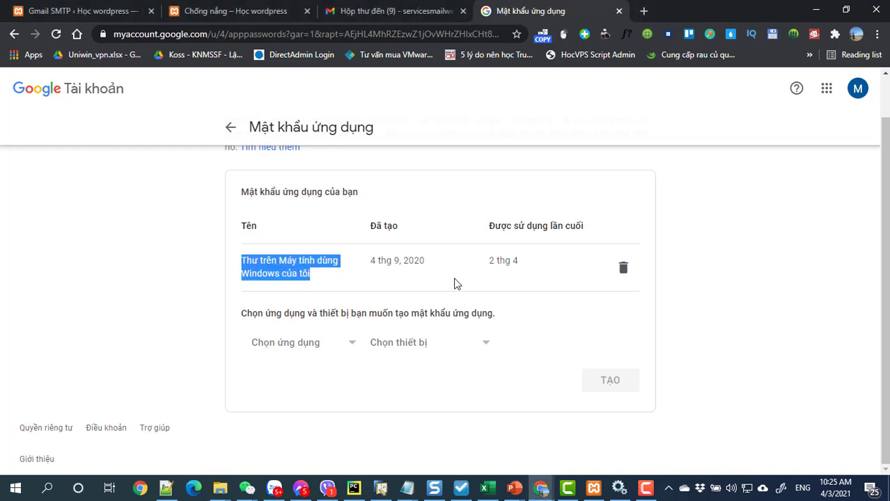
pyautogui.click(381, 402)
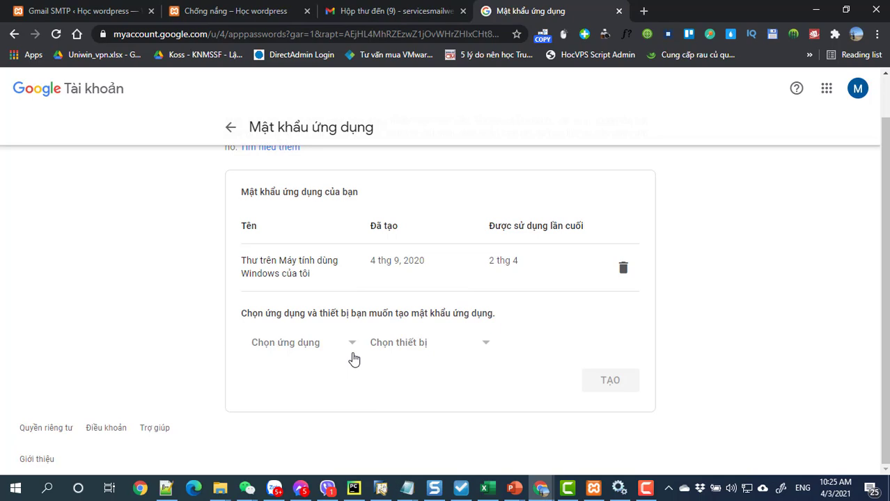
pyautogui.click(353, 358)
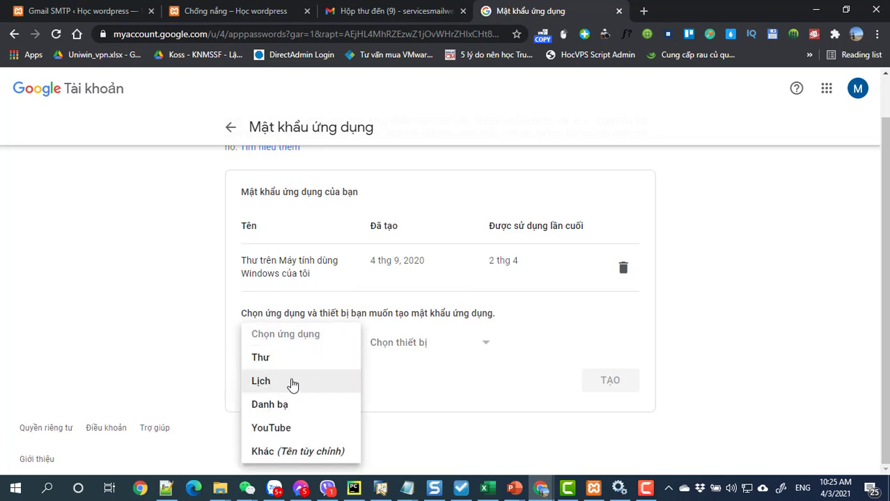
pyautogui.click(278, 362)
pyautogui.click(432, 353)
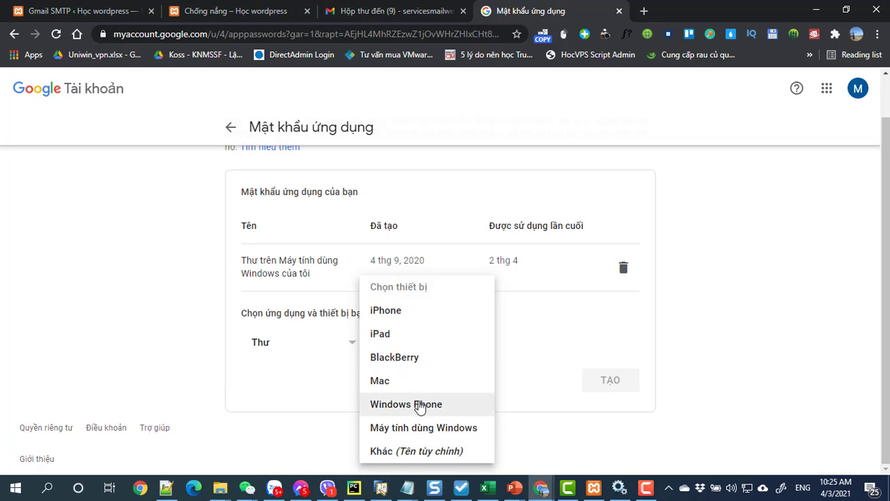
pyautogui.click(421, 430)
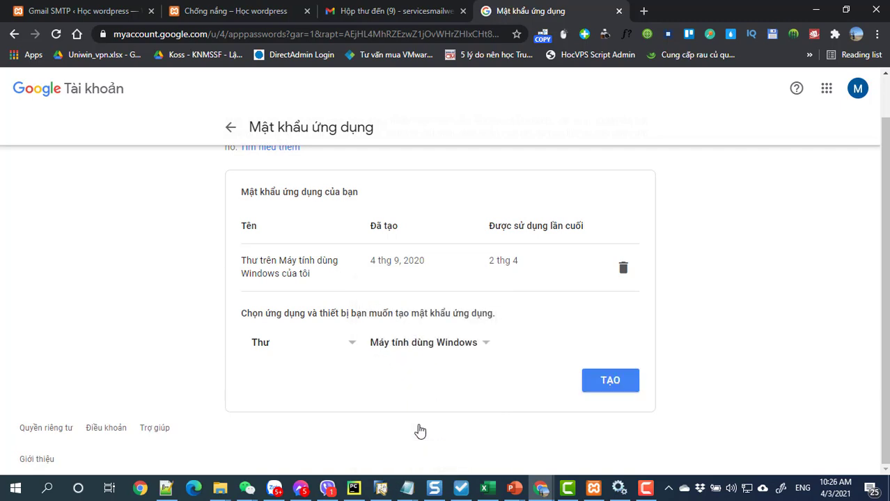
pyautogui.click(604, 384)
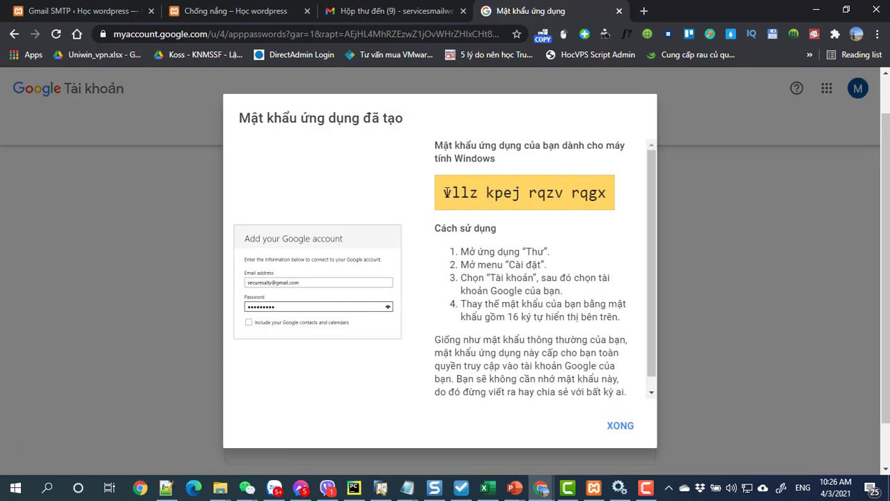
pyautogui.moveTo(444, 193); pyautogui.dragTo(611, 206)
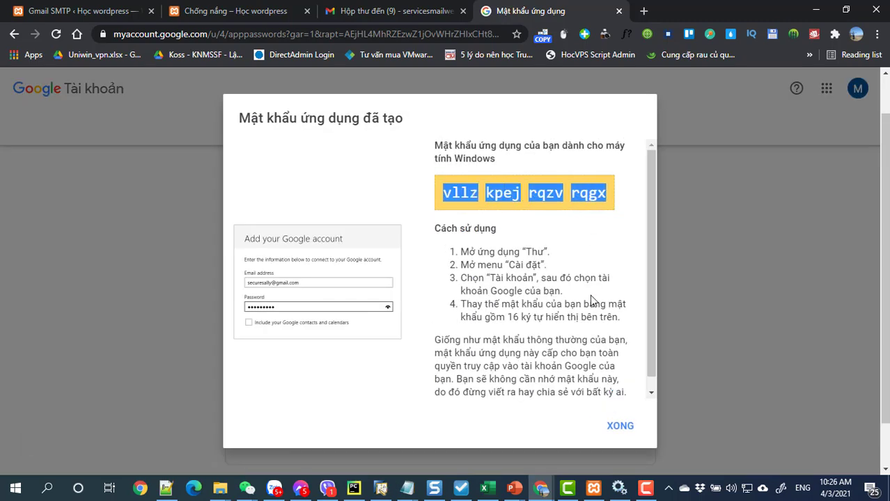
# Open Notepad and paste the app password, leaving two blank lines above it.
pyautogui.click(47, 488)
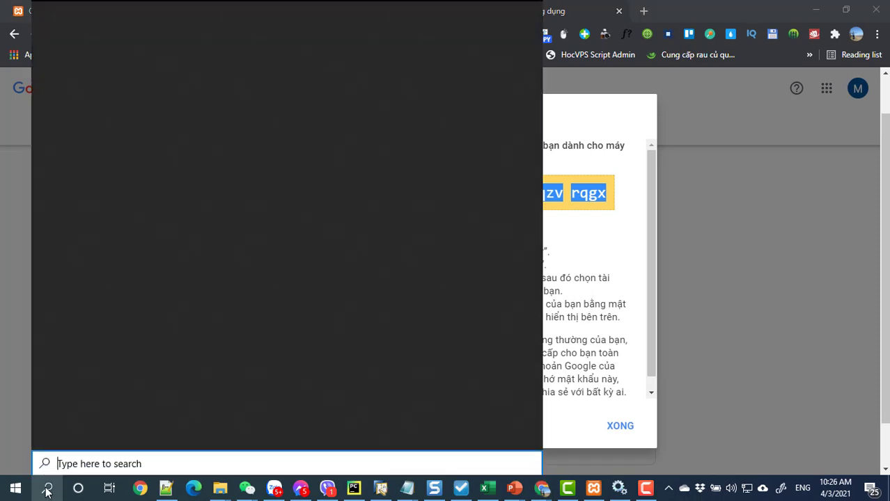
pyautogui.write('not')
pyautogui.click(46, 66)
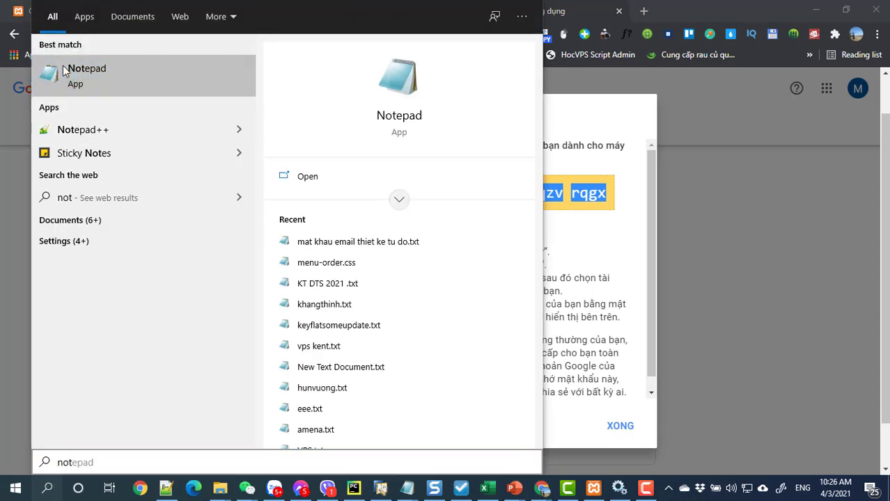
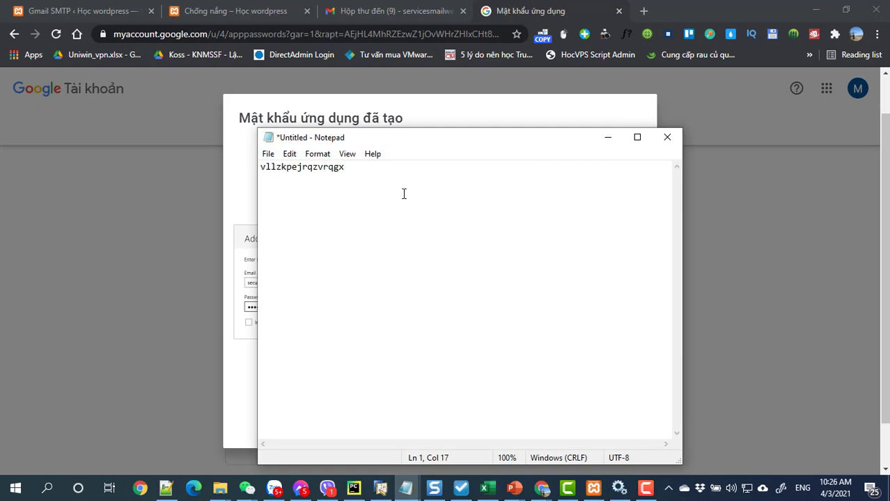
pyautogui.press('Return')
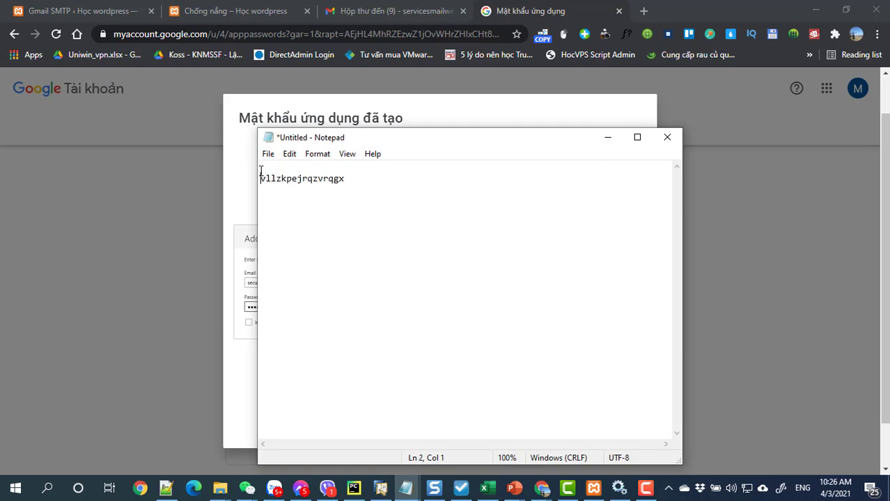
pyautogui.press('Return')
pyautogui.click(606, 139)
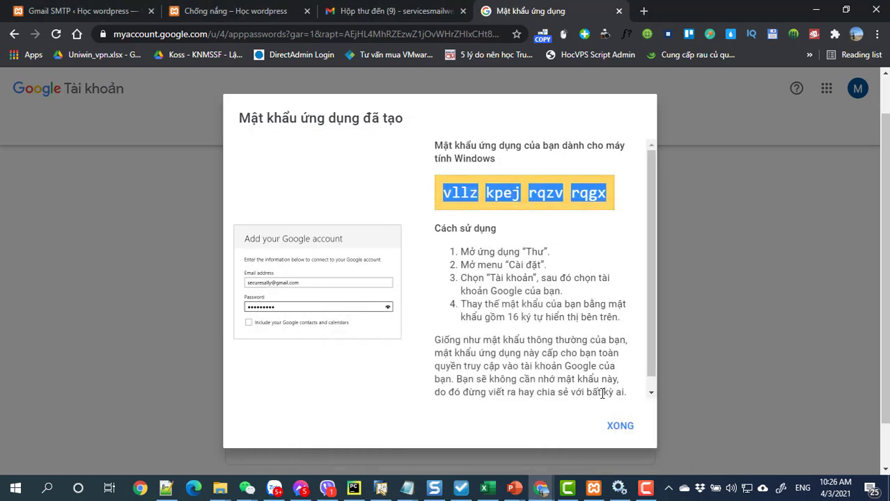
# Copy the account's Gmail address from the avatar panel and paste it above the password.
pyautogui.click(616, 427)
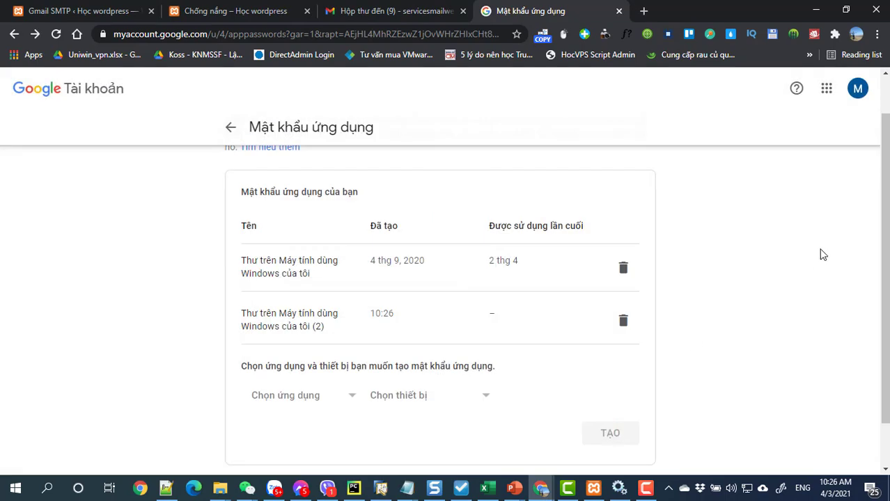
pyautogui.click(857, 91)
pyautogui.moveTo(825, 203); pyautogui.dragTo(682, 208)
pyautogui.press('Escape')
pyautogui.click(855, 92)
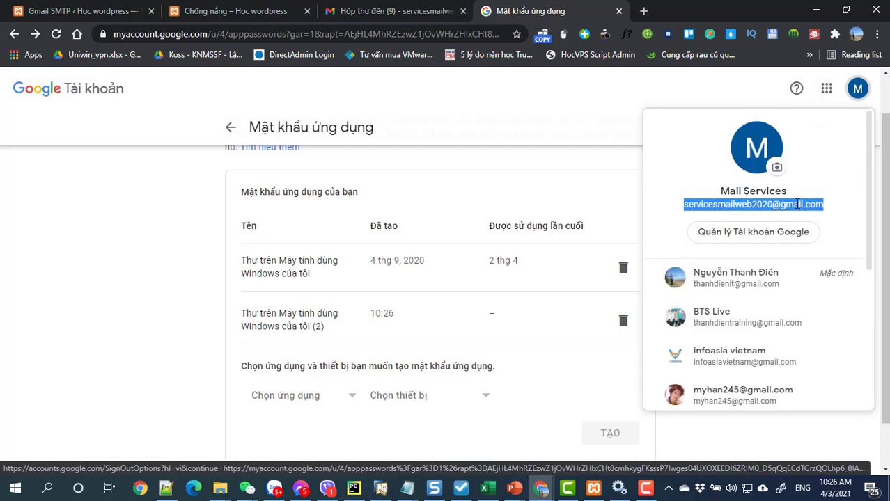
pyautogui.rightClick(797, 204)
pyautogui.click(742, 216)
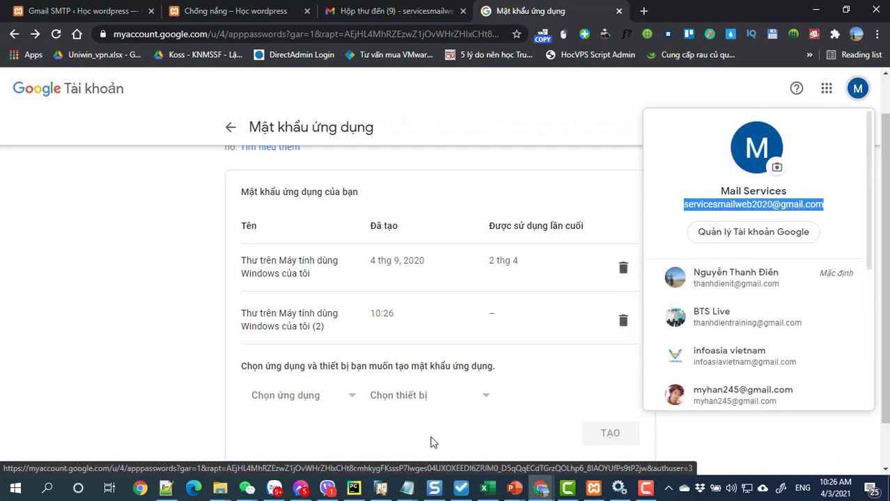
pyautogui.click(527, 426)
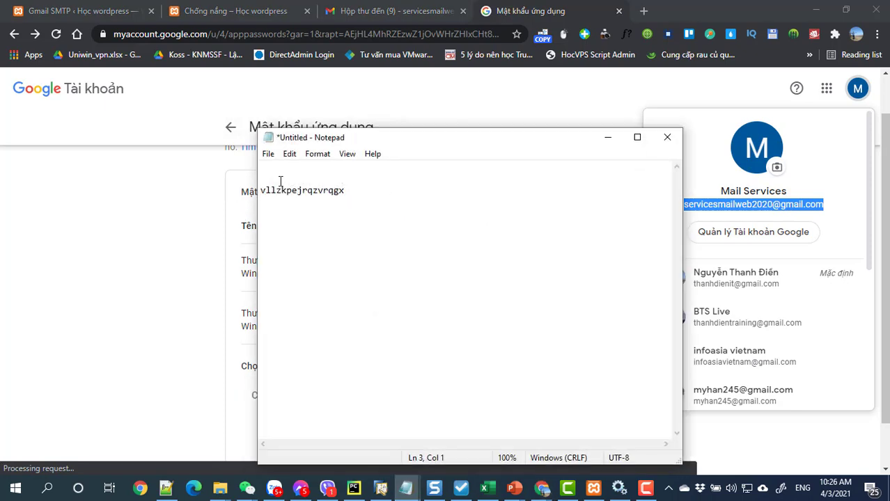
pyautogui.hotkey('ctrl', 'v')
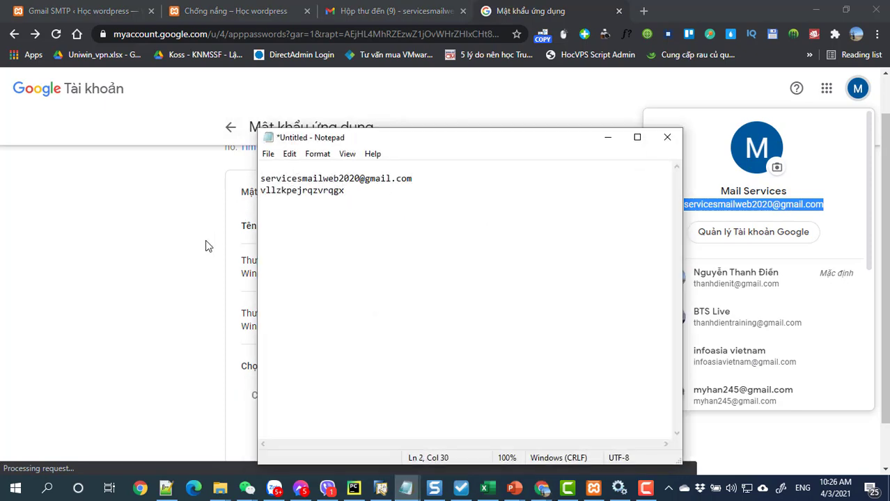
pyautogui.click(205, 246)
pyautogui.scroll(2, 317, 190)
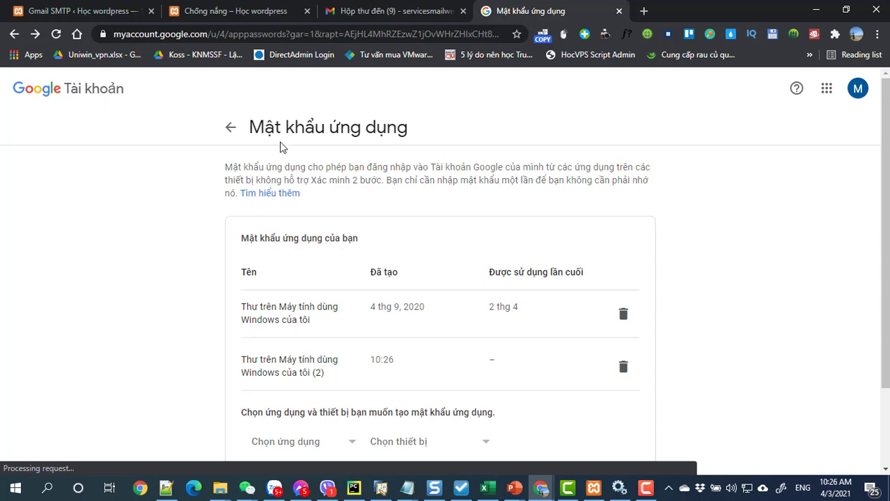
# Return to the Security page and find 'Đã tạo mật khẩu ứng dụng' at 10:26 in recent activity.
pyautogui.click(231, 129)
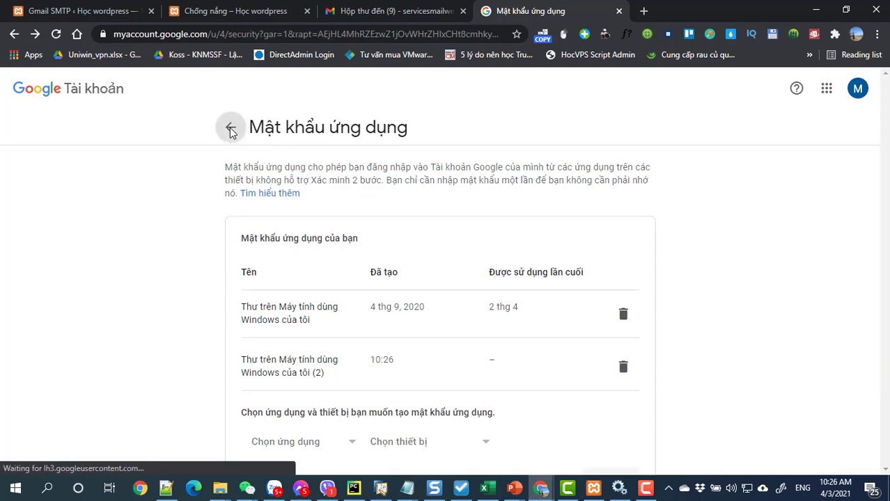
pyautogui.scroll(-3, 378, 271)
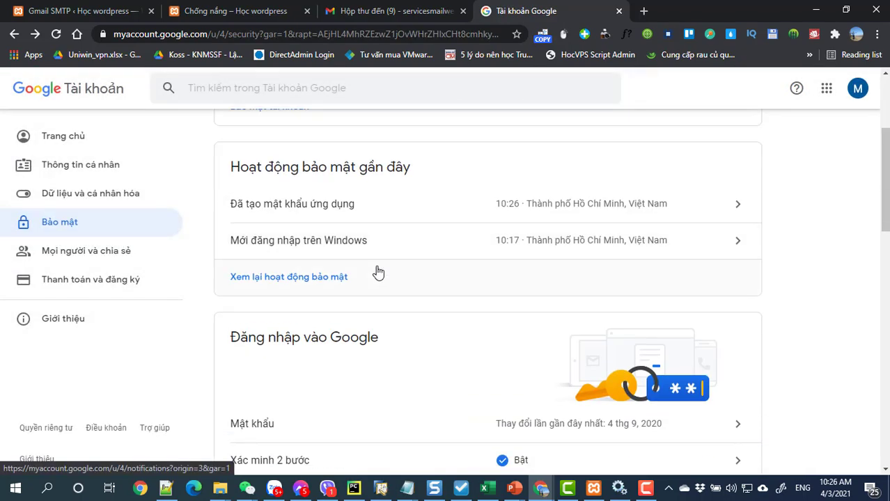
pyautogui.scroll(3, 378, 271)
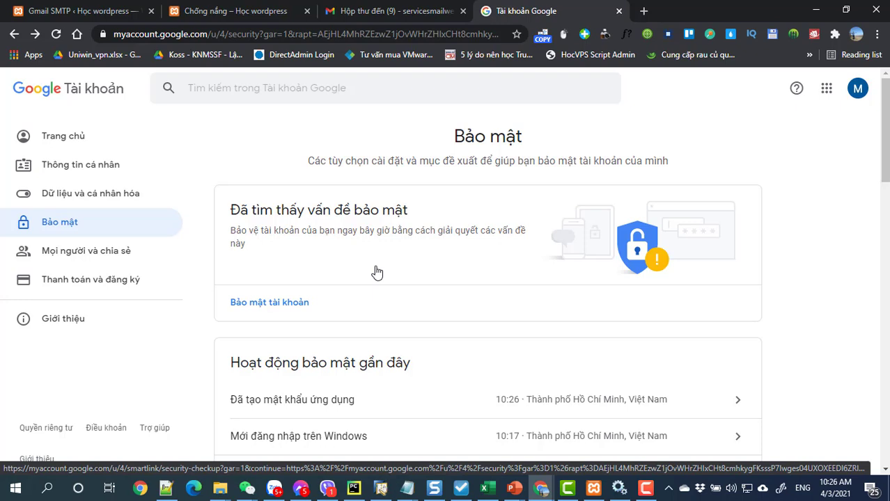
pyautogui.scroll(-2, 377, 272)
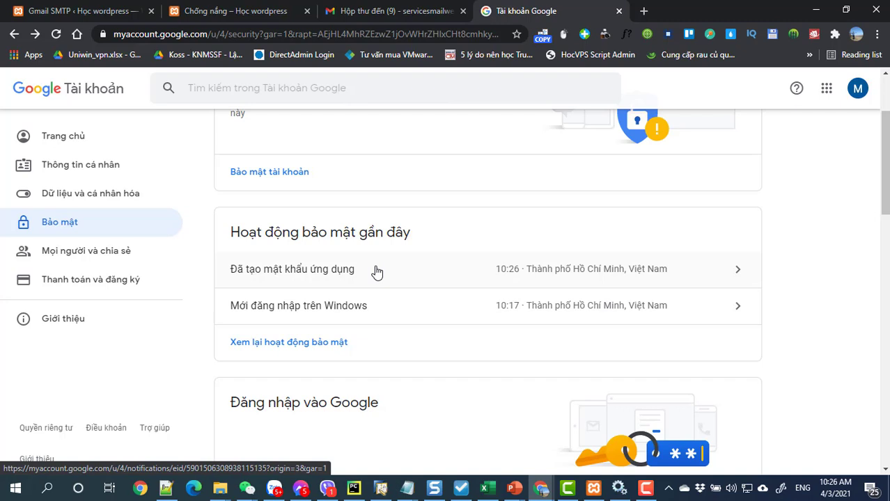
# On the Gmail SMTP tab, paste the Gmail address from Notepad into From Email.
pyautogui.click(44, 11)
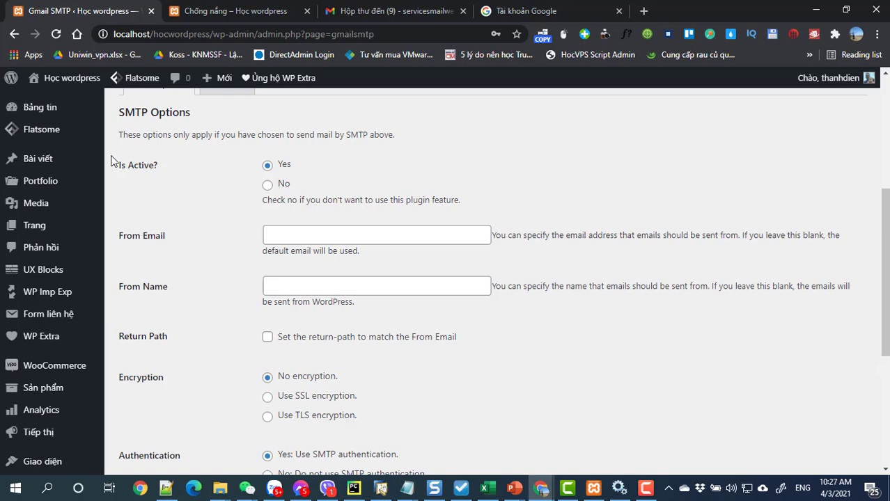
pyautogui.scroll(-3, 53, 368)
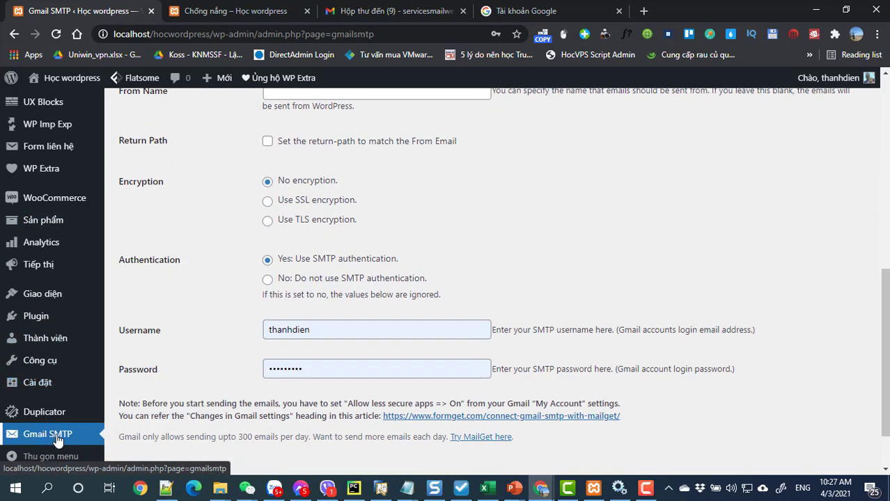
pyautogui.scroll(2, 317, 297)
pyautogui.click(301, 169)
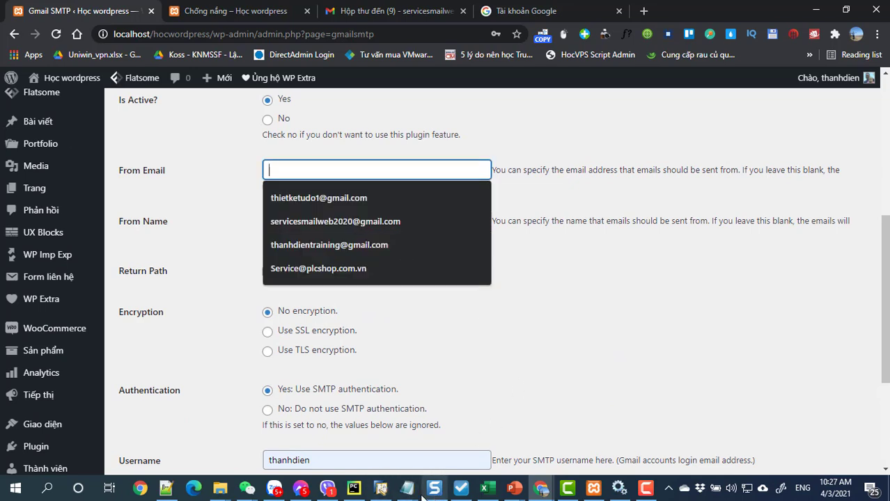
pyautogui.moveTo(408, 490)
pyautogui.click(492, 449)
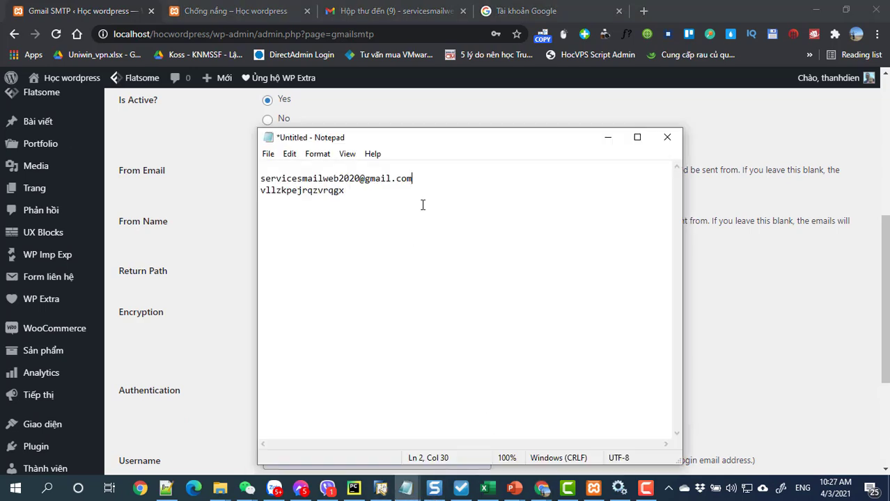
pyautogui.moveTo(430, 179); pyautogui.dragTo(262, 175)
pyautogui.click(607, 137)
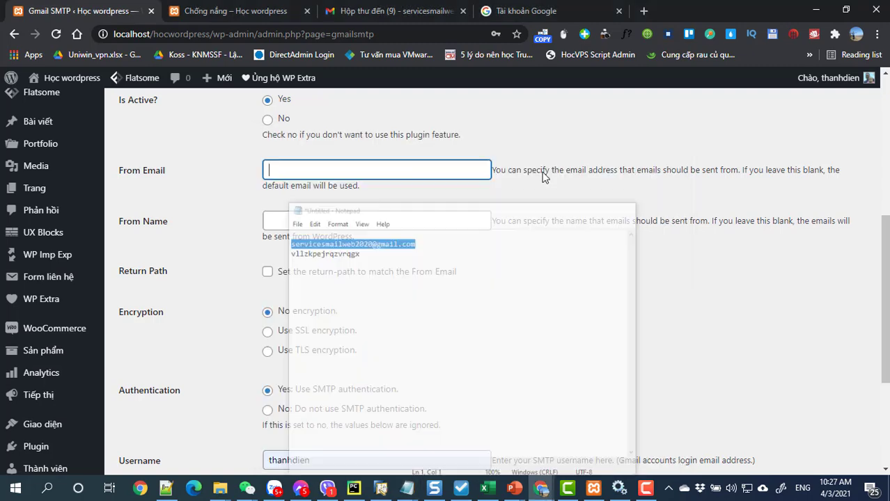
pyautogui.hotkey('ctrl', 'v')
# Copy the app password from Notepad and paste it into the SMTP Password field.
pyautogui.hotkey('alt', 'Tab')
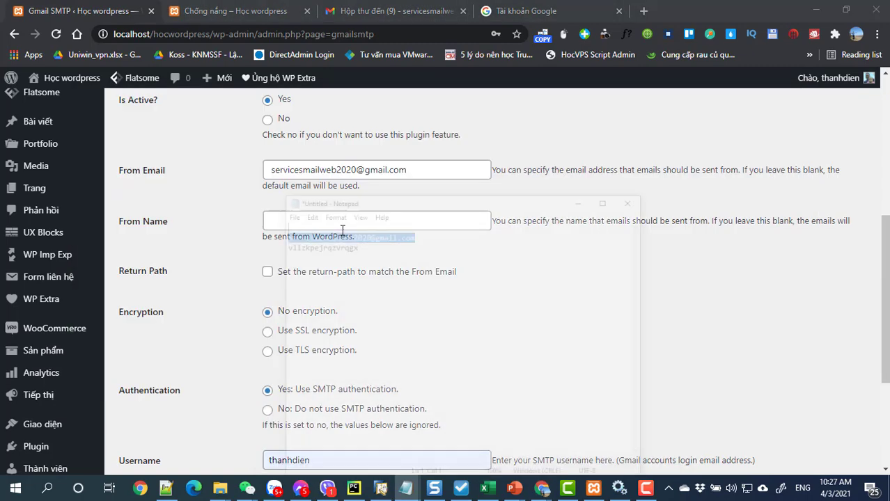
pyautogui.click(359, 193)
pyautogui.moveTo(359, 193); pyautogui.dragTo(254, 192)
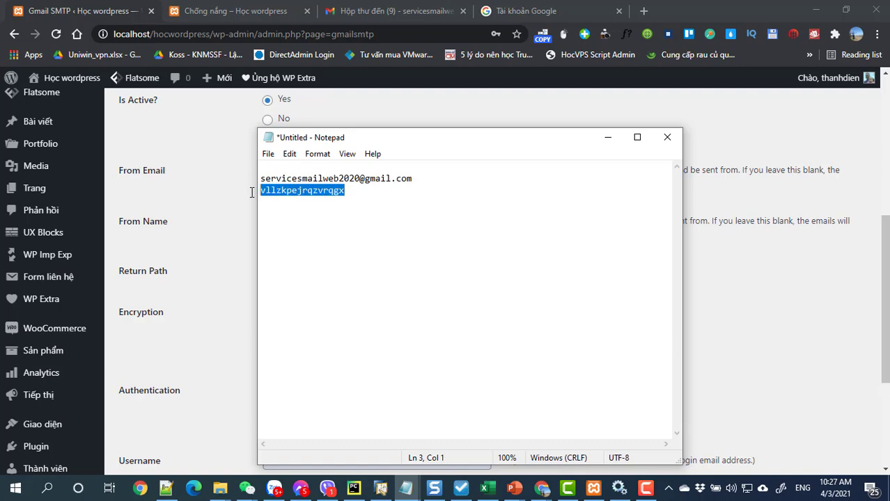
pyautogui.hotkey('alt', 'Tab')
pyautogui.click(293, 224)
pyautogui.click(587, 311)
pyautogui.click(271, 170)
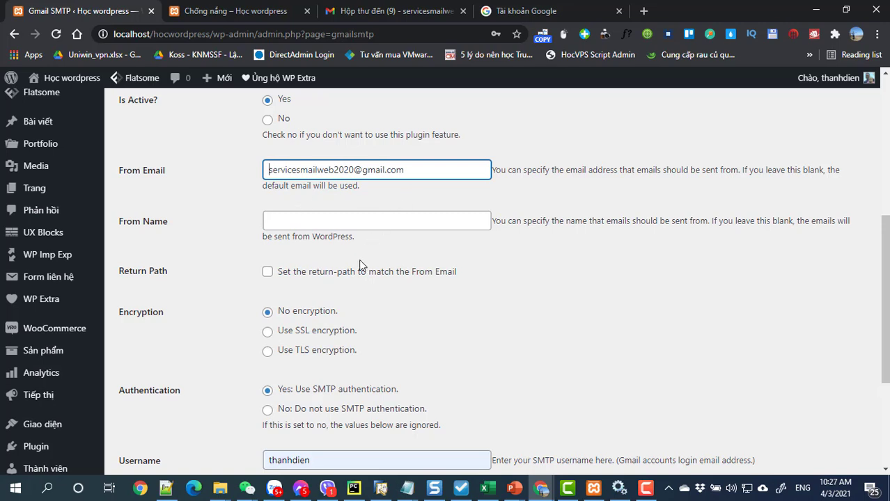
pyautogui.scroll(-1, 359, 264)
pyautogui.scroll(-1, 350, 341)
pyautogui.scroll(-1, 345, 379)
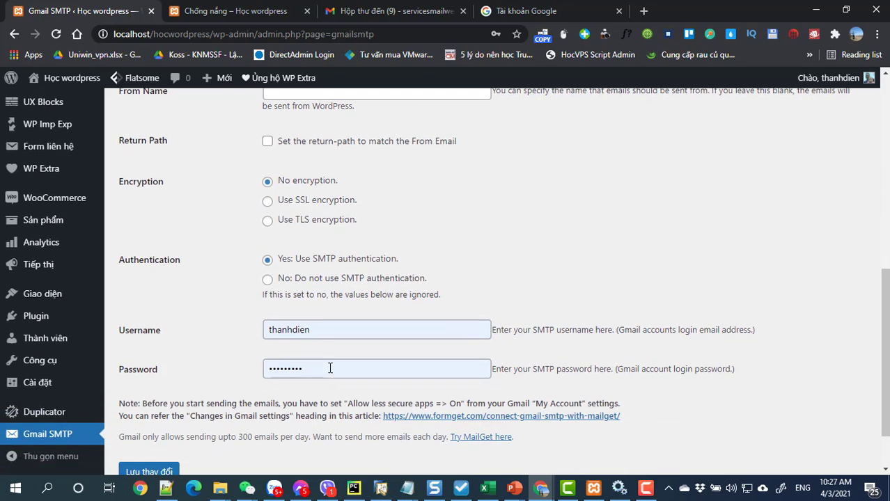
pyautogui.click(330, 368)
pyautogui.hotkey('ctrl', 'v')
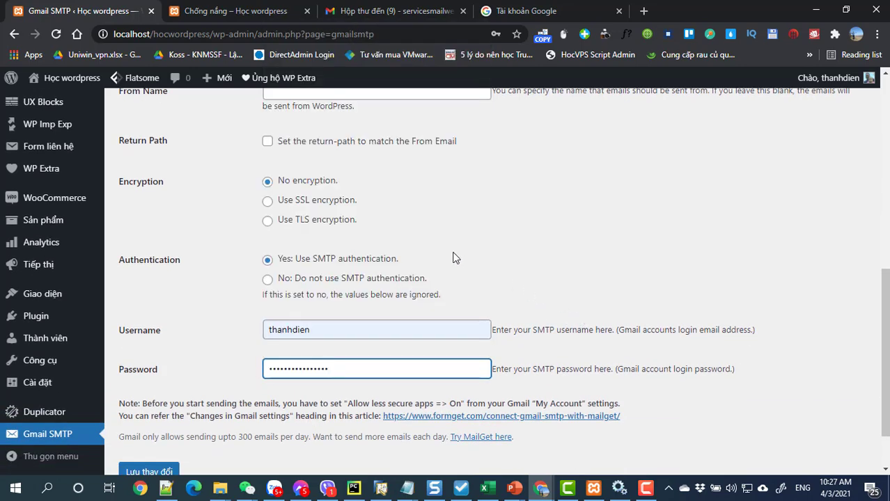
# Copy the From Email address and paste it into the SMTP Username field.
pyautogui.scroll(2, 413, 261)
pyautogui.moveTo(411, 169); pyautogui.dragTo(260, 172)
pyautogui.hotkey('ctrl', 'c')
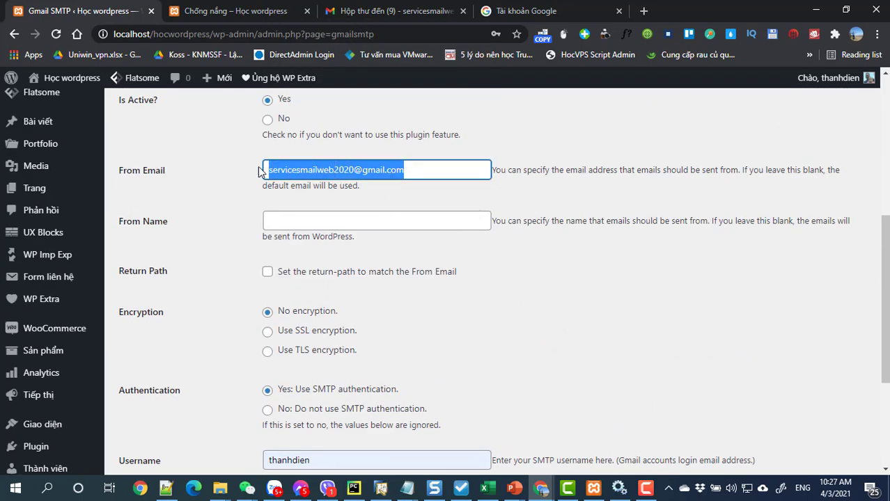
pyautogui.scroll(-1, 459, 314)
pyautogui.moveTo(338, 391); pyautogui.dragTo(263, 395)
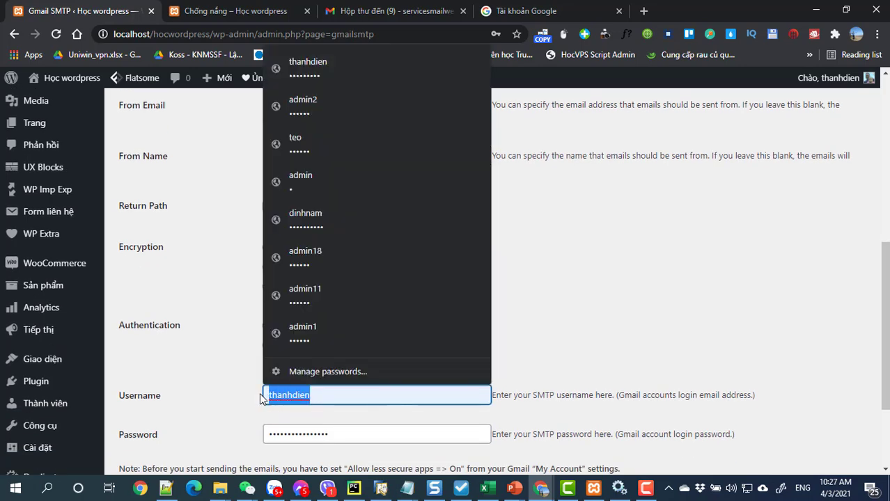
pyautogui.hotkey('ctrl', 'v')
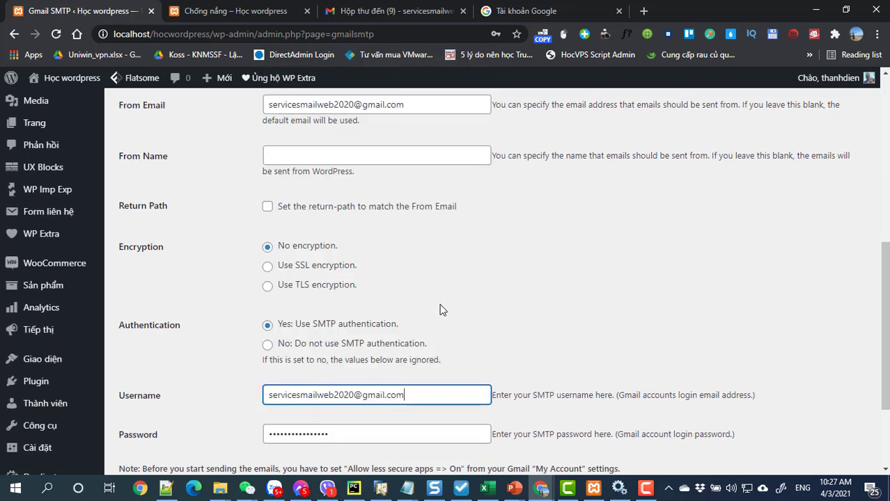
pyautogui.scroll(1, 418, 293)
# Enter Mỹ Phẩm Sakura as the From Name.
pyautogui.click(343, 220)
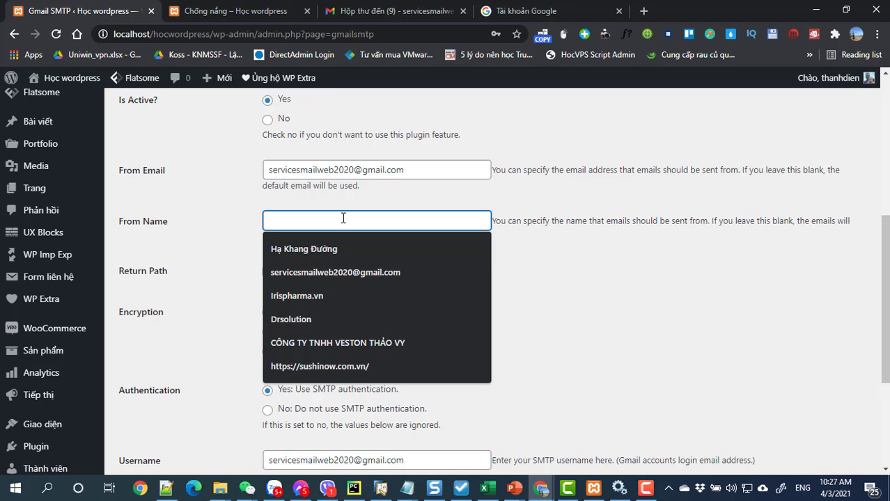
pyautogui.write('SA')
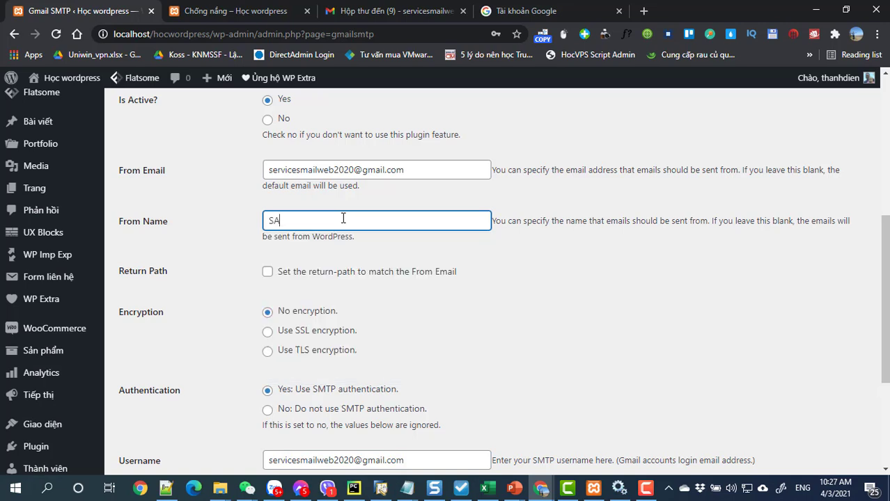
pyautogui.press('BackSpace')
pyautogui.write('a')
pyautogui.press('BackSpace')
pyautogui.press('BackSpace')
pyautogui.press('BackSpace')
pyautogui.write('Mỹ Pham s')
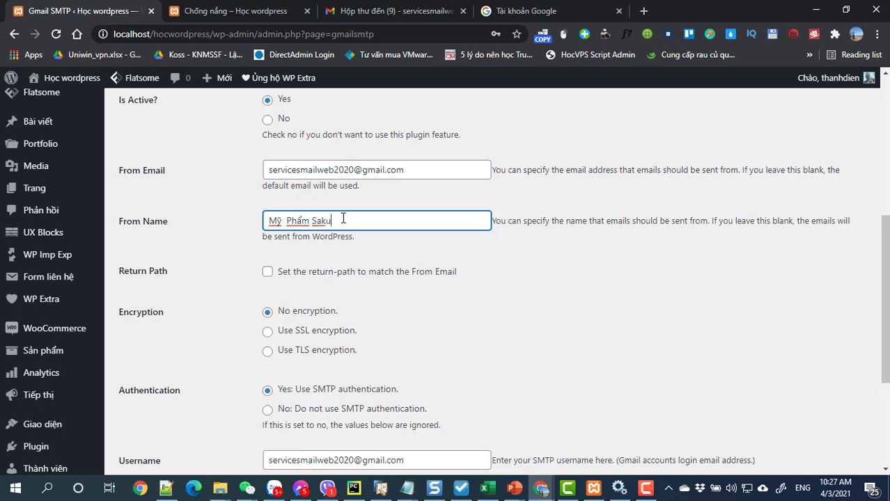
pyautogui.click(566, 296)
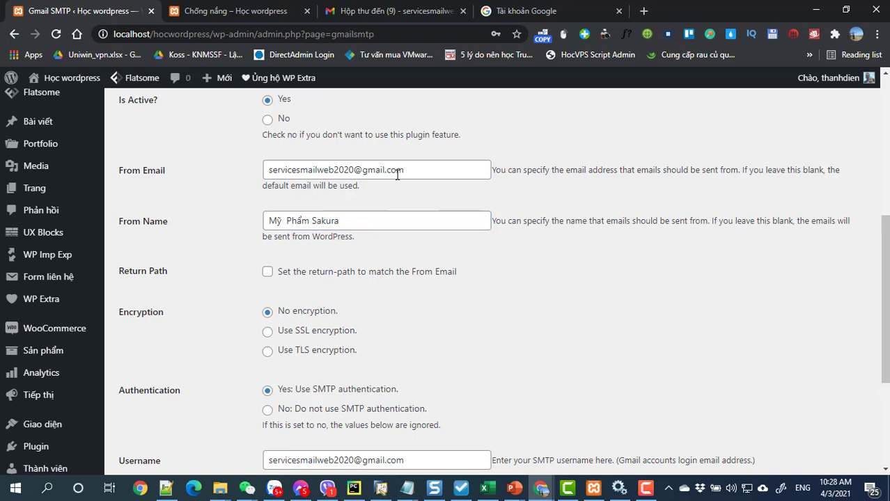
# Choose Use SSL encryption and save the settings with Lưu thay đổi.
pyautogui.click(268, 332)
pyautogui.scroll(-1, 291, 354)
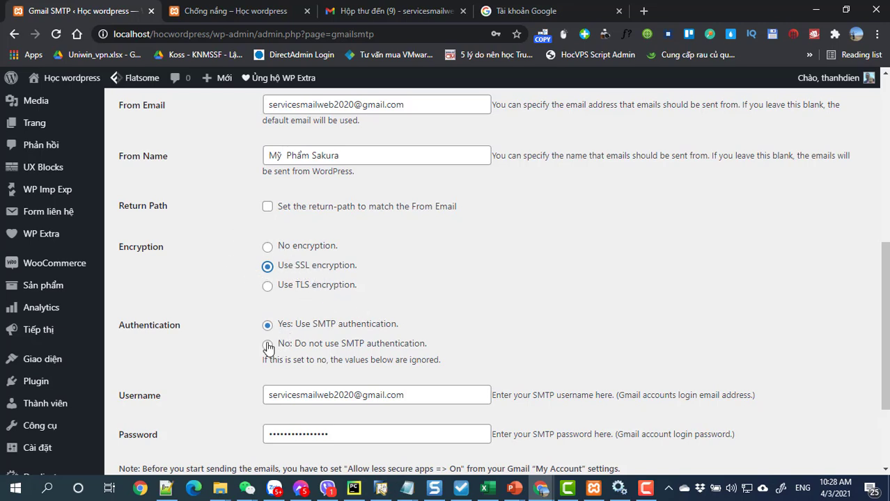
pyautogui.scroll(-2, 362, 362)
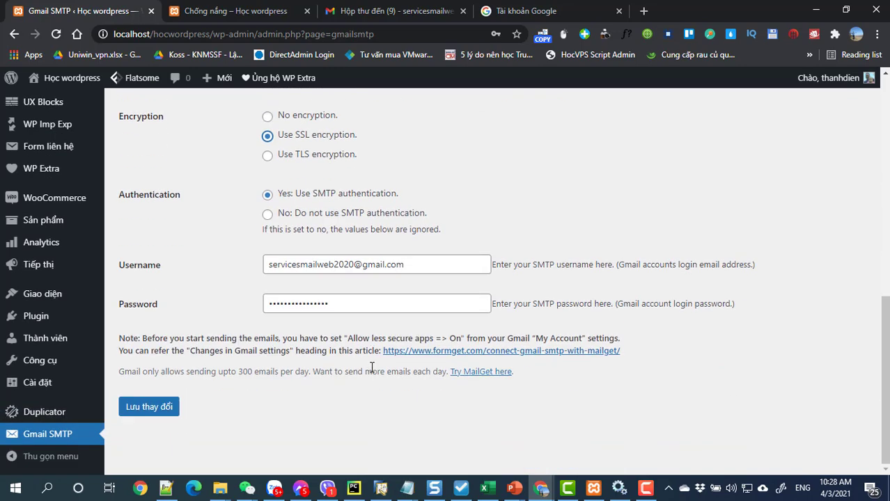
pyautogui.click(165, 413)
pyautogui.scroll(4, 369, 369)
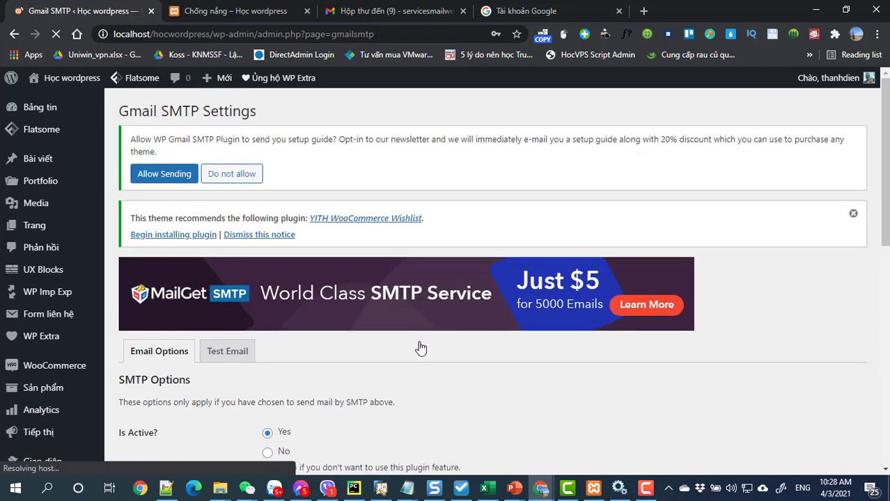
# On the Test Email tab, send a message with subject Test EMAIL to the suggested recipient.
pyautogui.scroll(-8, 414, 334)
pyautogui.scroll(6, 418, 345)
pyautogui.click(239, 223)
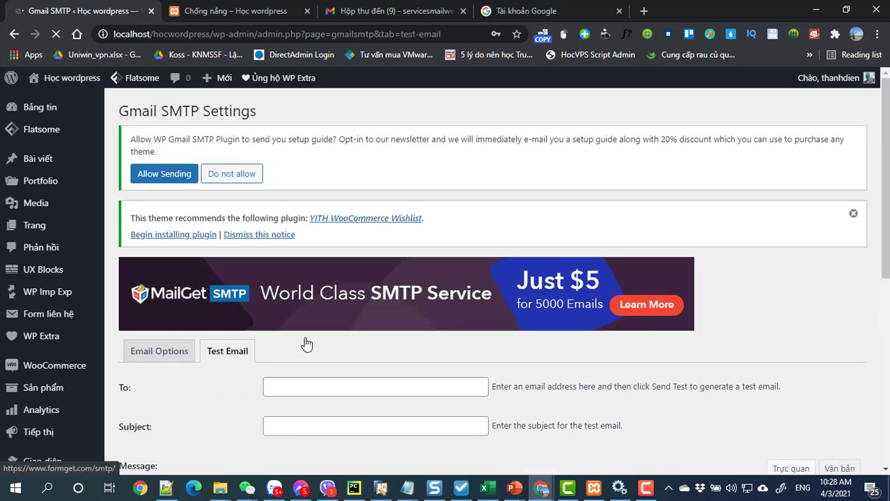
pyautogui.click(303, 387)
pyautogui.click(335, 409)
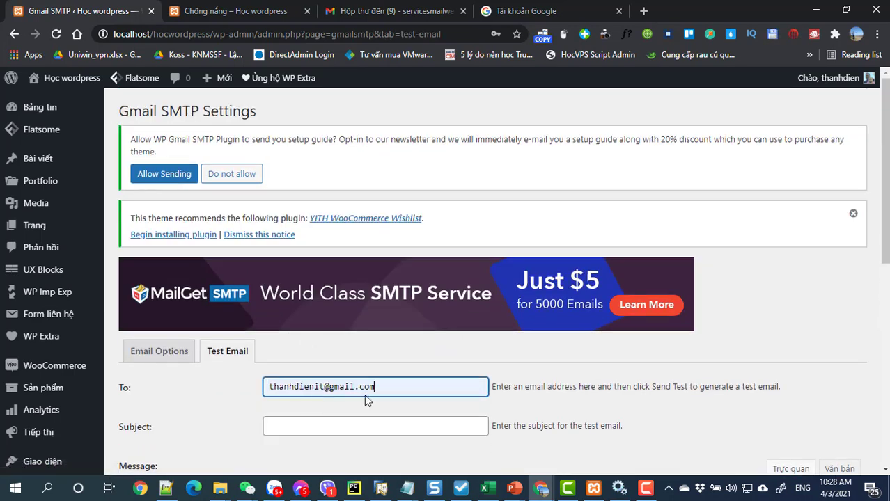
pyautogui.scroll(-2, 334, 409)
pyautogui.click(300, 296)
pyautogui.click(306, 324)
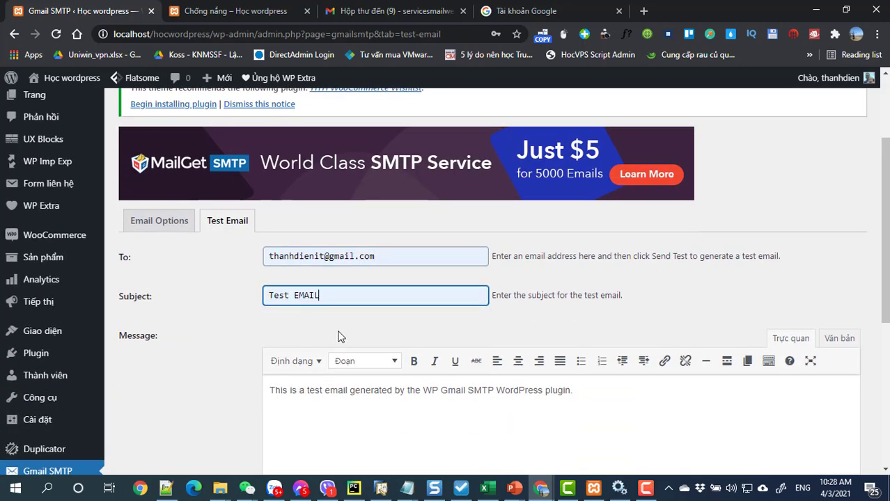
pyautogui.scroll(-5, 282, 358)
pyautogui.click(143, 408)
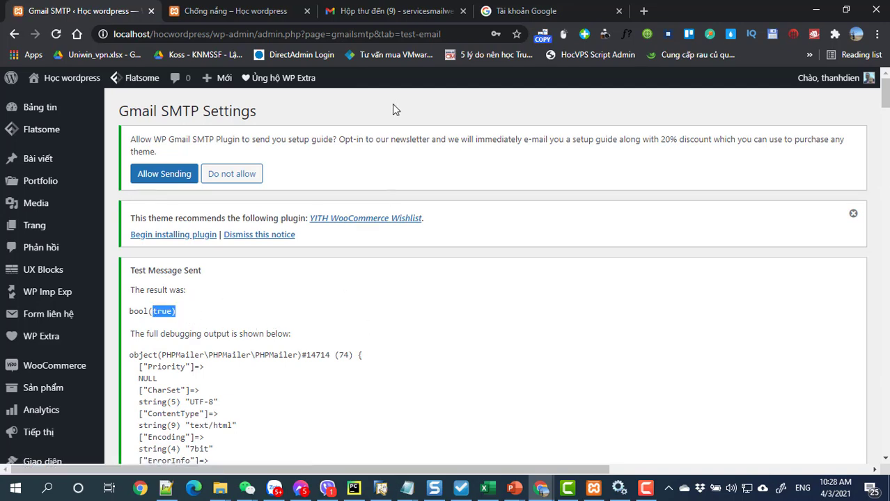
# Open Gmail in a new tab, confirm the Test EMAIL from Mỹ Phẩm Sakura, then return to WordPress.
pyautogui.click(170, 311)
pyautogui.click(642, 11)
pyautogui.write('m')
pyautogui.press('BackSpace')
pyautogui.press('BackSpace')
pyautogui.write('g')
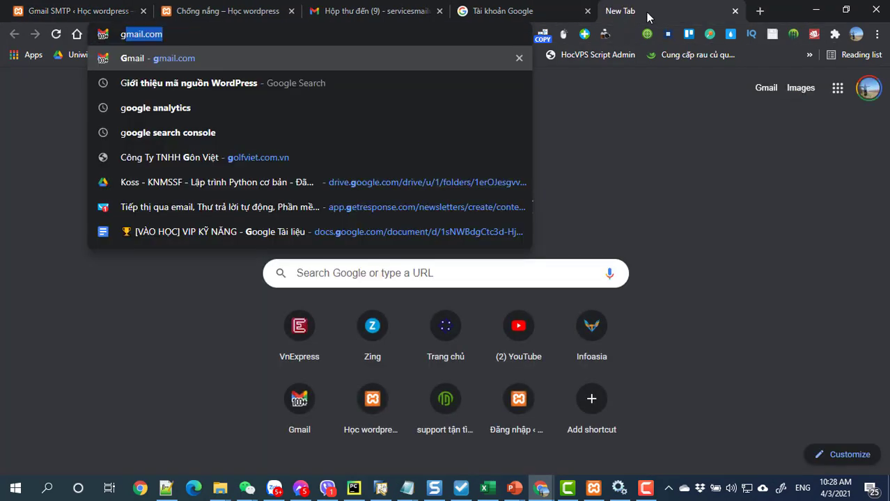
pyautogui.click(769, 115)
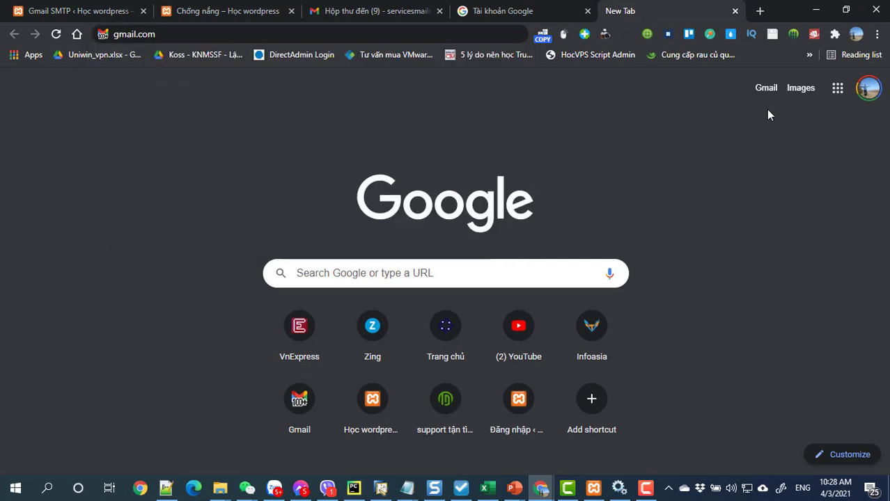
pyautogui.click(767, 90)
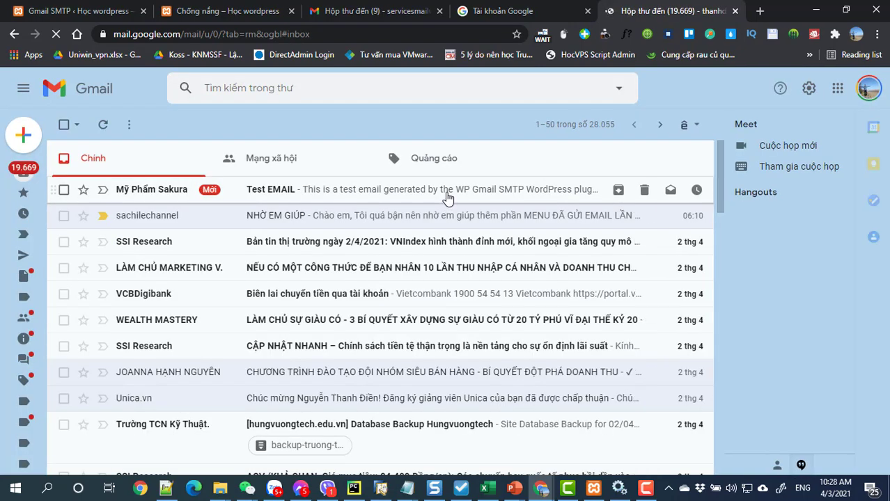
pyautogui.click(448, 199)
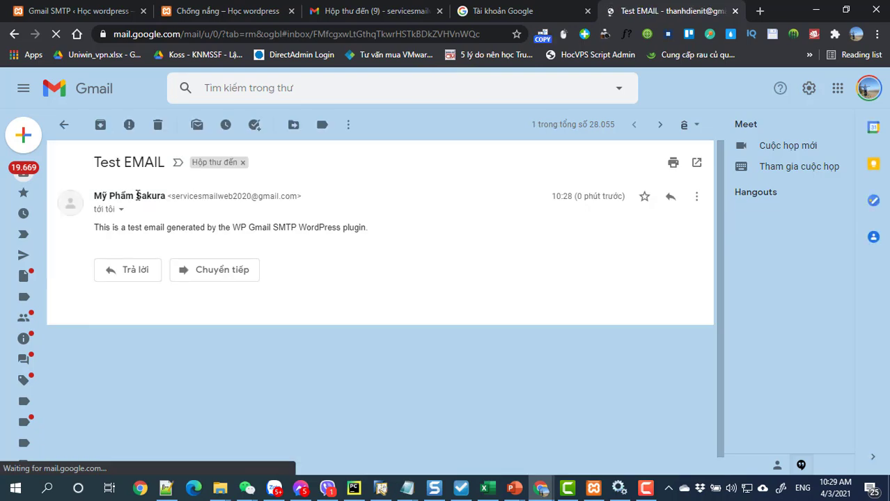
pyautogui.tripleClick(160, 196)
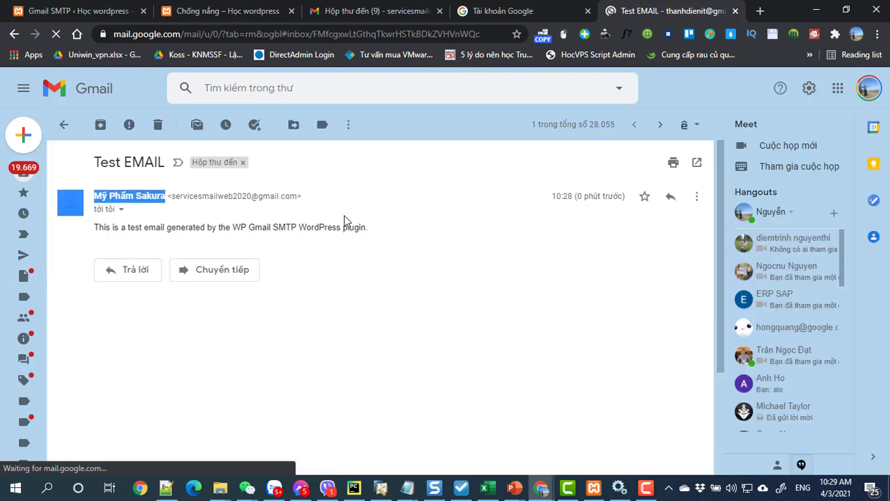
pyautogui.click(77, 11)
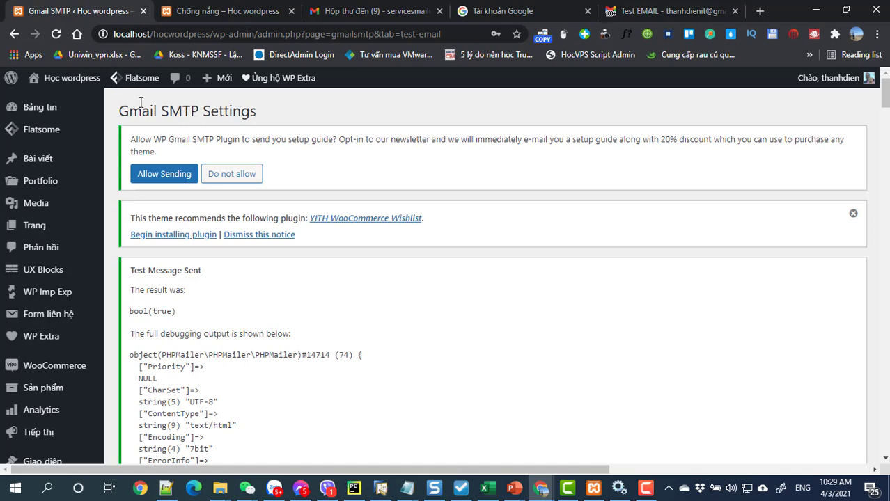
# Open Contact Form Flat (id 13) from the Form liên hệ list and show its Cấu hình Mail tab.
pyautogui.moveTo(30, 278)
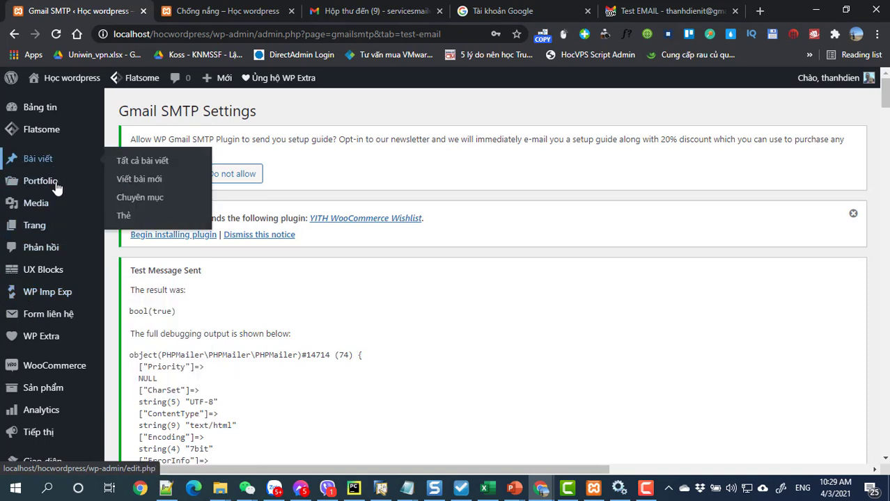
pyautogui.moveTo(53, 271)
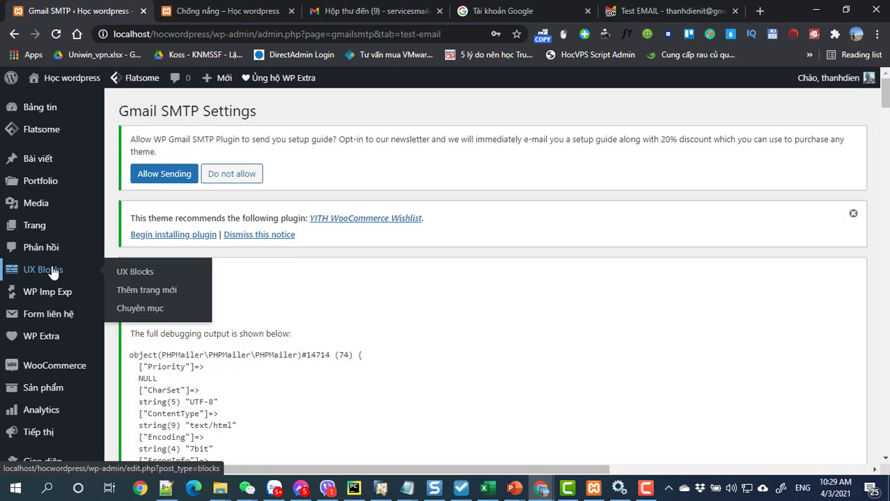
pyautogui.click(45, 317)
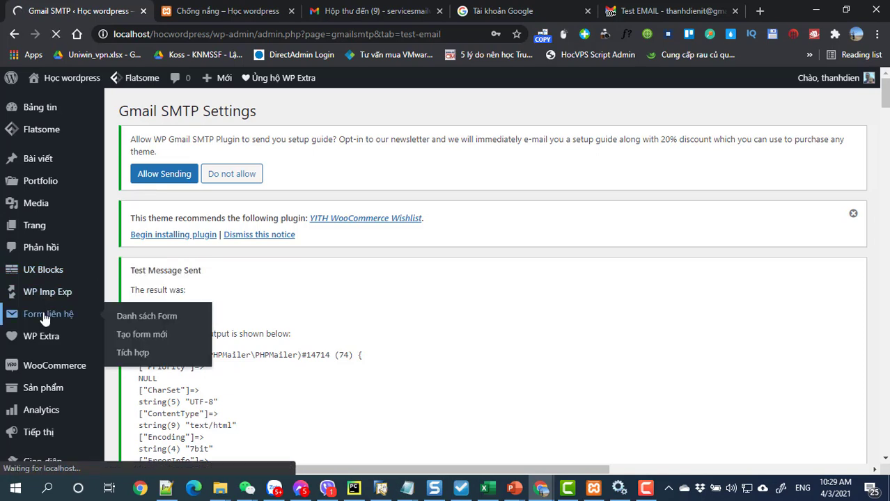
pyautogui.scroll(-5, 340, 279)
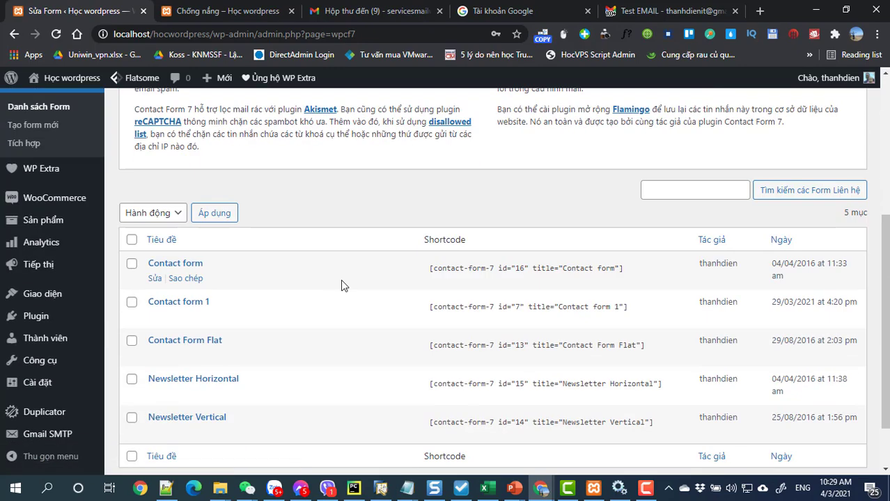
pyautogui.click(177, 344)
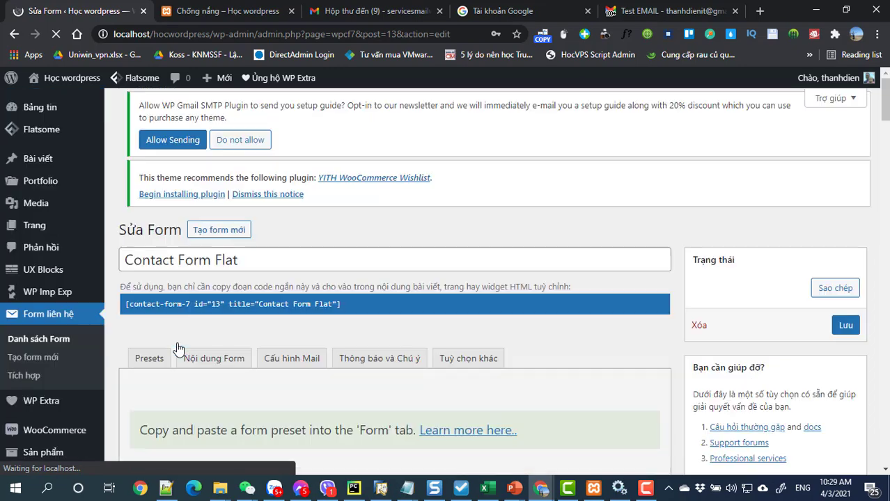
pyautogui.scroll(-2, 342, 342)
pyautogui.scroll(-1, 341, 346)
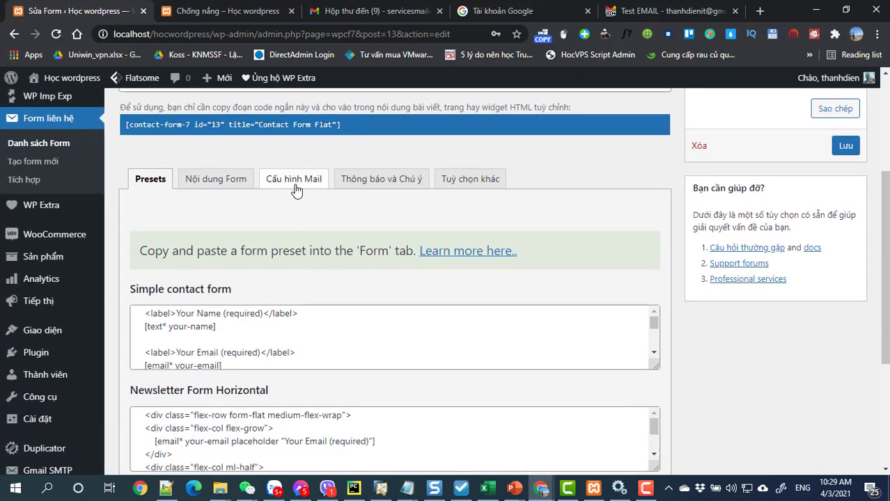
pyautogui.click(293, 182)
# Set both the mail recipient and sender to the pasted service mail address.
pyautogui.click(258, 300)
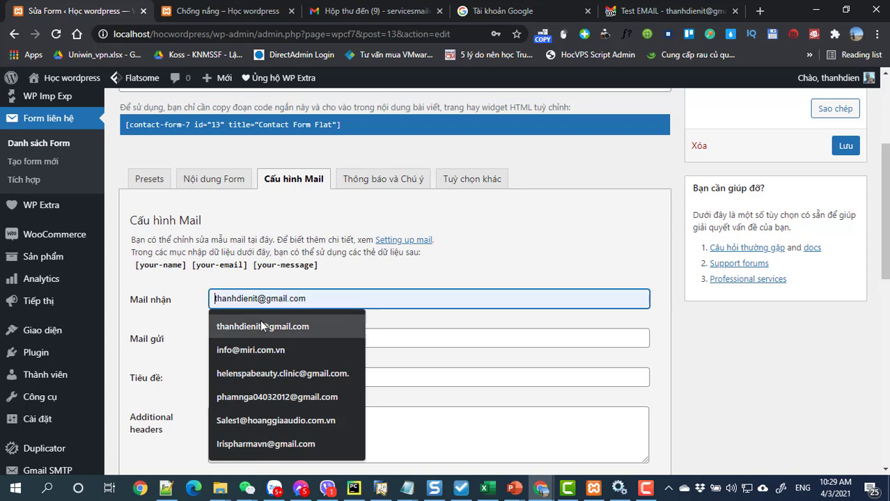
pyautogui.click(260, 324)
pyautogui.click(257, 338)
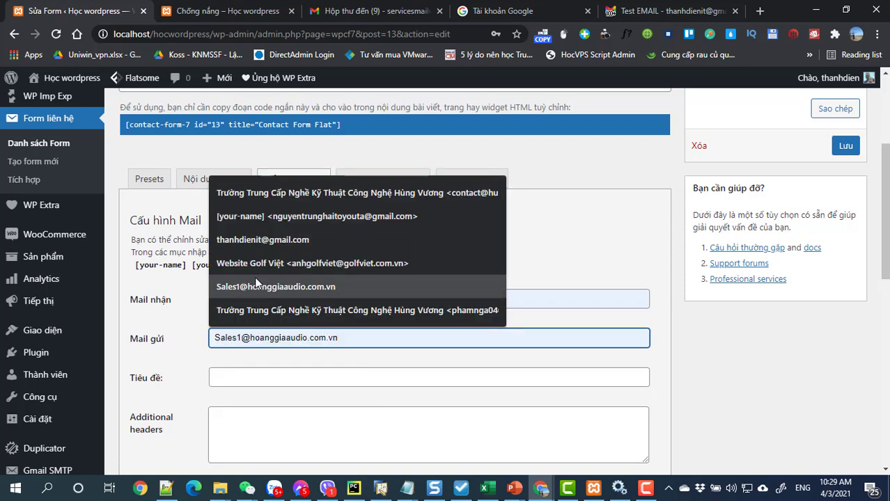
pyautogui.click(328, 383)
pyautogui.click(174, 312)
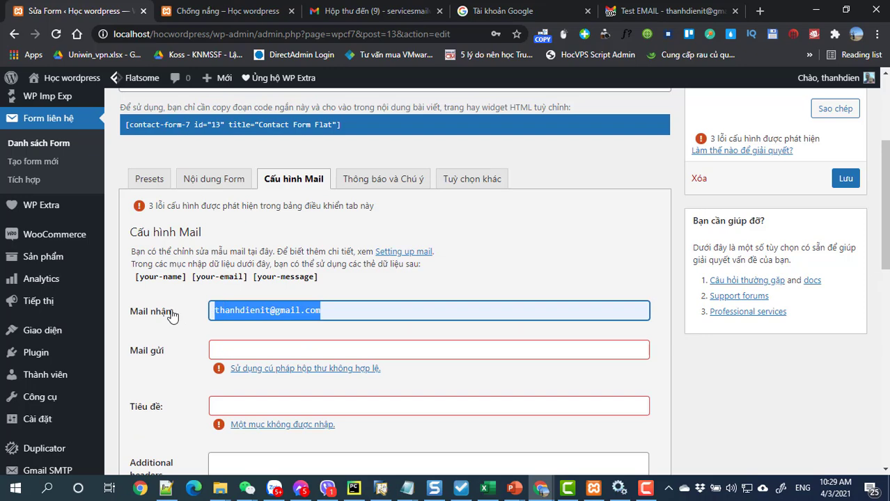
pyautogui.hotkey('ctrl', 'v')
pyautogui.click(239, 344)
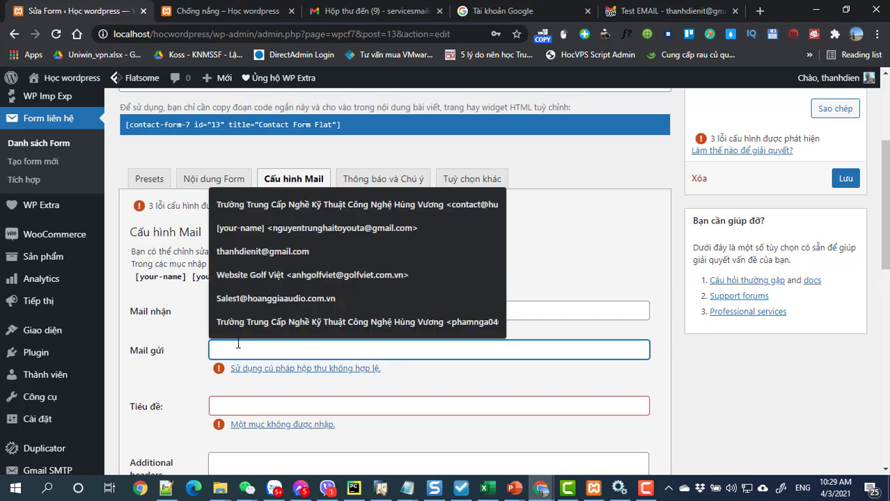
pyautogui.hotkey('ctrl', 'v')
pyautogui.scroll(-2, 257, 402)
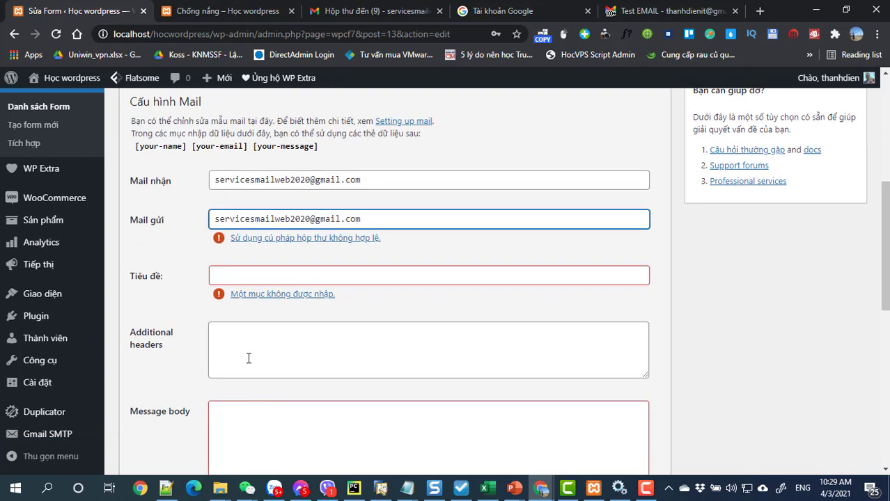
pyautogui.click(248, 338)
# Enter the mail subject 'Mỹ phẩm Sakura Liên hệ'.
pyautogui.click(231, 277)
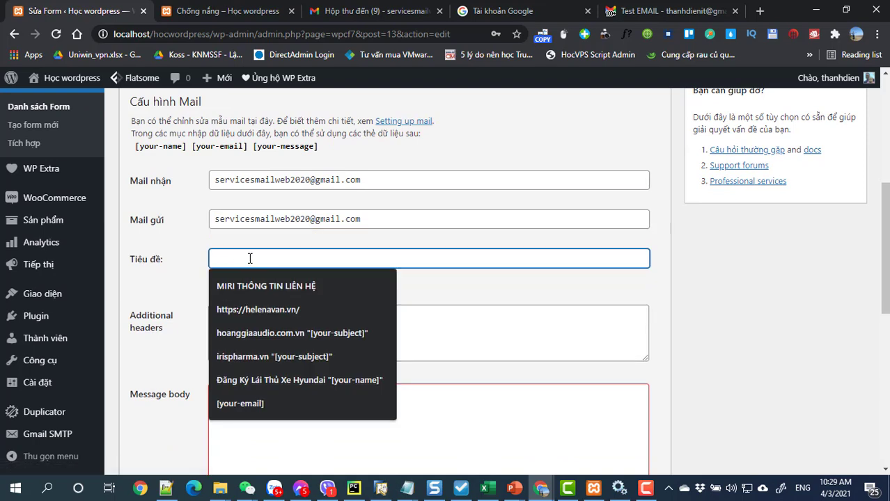
pyautogui.write('M')
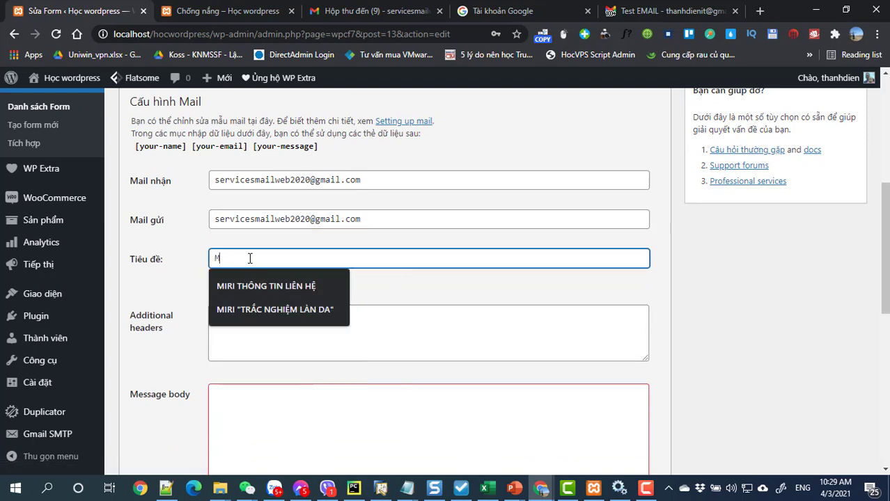
pyautogui.write('ay')
pyautogui.press('BackSpace')
pyautogui.write('ỹ pha')
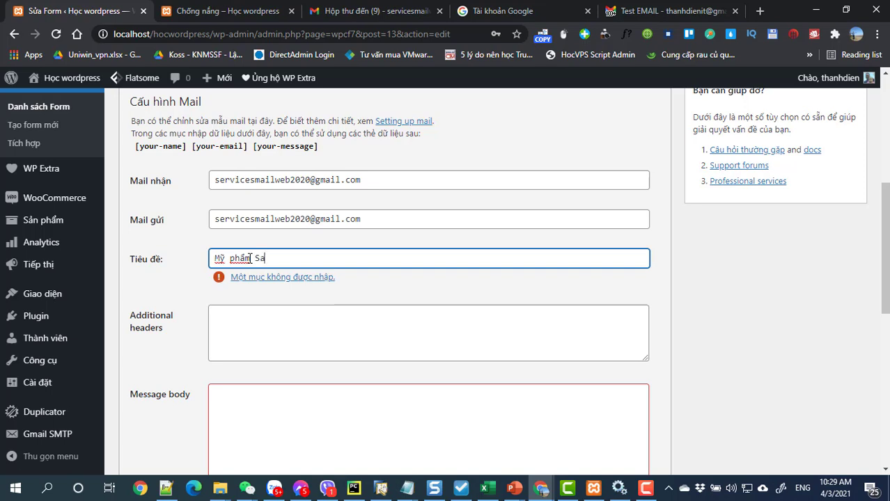
pyautogui.write(' Sakura')
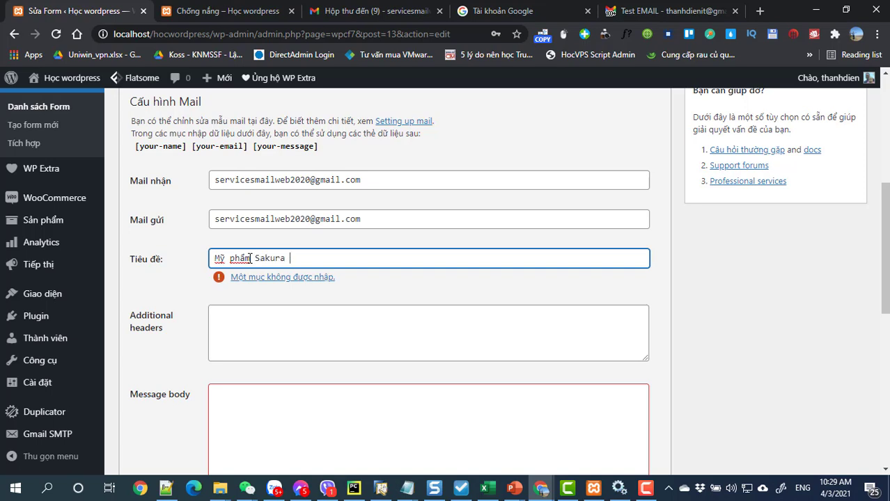
pyautogui.write(' LIEN')
pyautogui.write(' hệ')
# Copy the [your-name] tag and paste it into the message body.
pyautogui.click(245, 430)
pyautogui.scroll(-1, 249, 428)
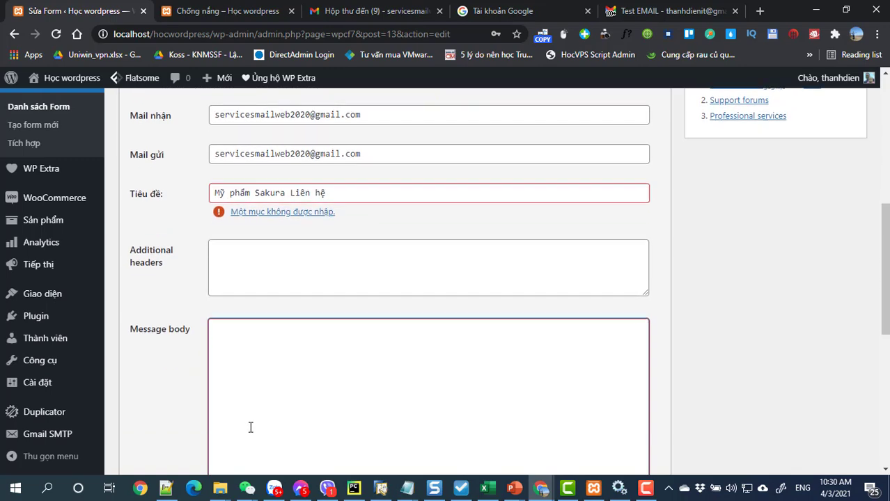
pyautogui.scroll(1, 261, 398)
pyautogui.scroll(1, 260, 398)
pyautogui.moveTo(187, 211); pyautogui.dragTo(137, 215)
pyautogui.hotkey('ctrl', 'c')
pyautogui.scroll(-2, 272, 371)
pyautogui.click(243, 340)
pyautogui.hotkey('ctrl', 'v')
# Replace the message body with the [your-name], [your-email] and [your-message] tags.
pyautogui.scroll(3, 242, 341)
pyautogui.moveTo(318, 277); pyautogui.dragTo(131, 235)
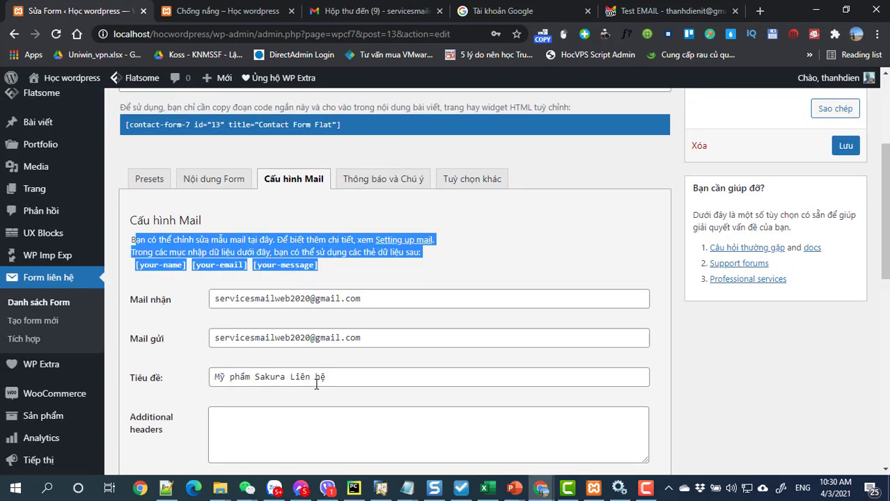
pyautogui.scroll(-3, 282, 347)
pyautogui.click(277, 307)
pyautogui.moveTo(276, 307); pyautogui.dragTo(211, 311)
pyautogui.write('ạn có thể chỉnh sửa mẫu mail tại đây. Để biết thêm chi tiết, xem Setting up mail. Trong các mục nhập dữ liệu dưới đây, bạn có thể sử dụng các thẻ dữ liệu sau: [your-name][your-email][your-message]')
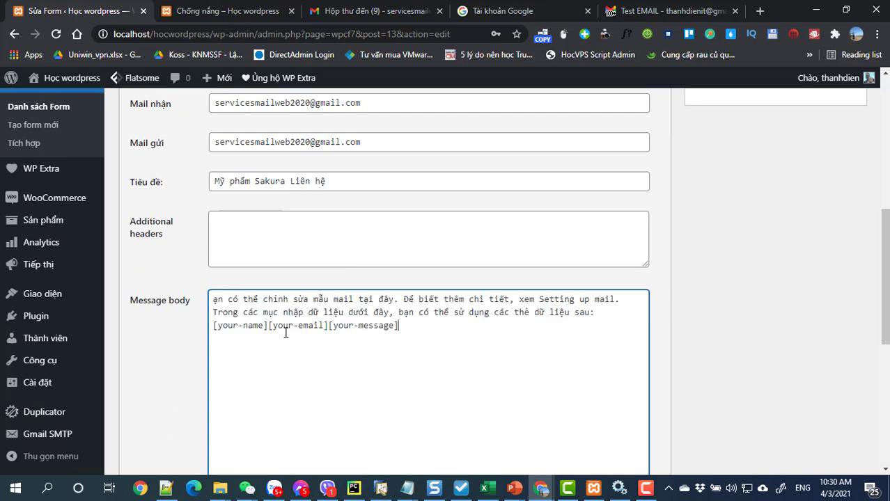
pyautogui.hotkey('ctrl', 'z')
pyautogui.moveTo(324, 333); pyautogui.dragTo(132, 337)
pyautogui.scroll(-4, 288, 395)
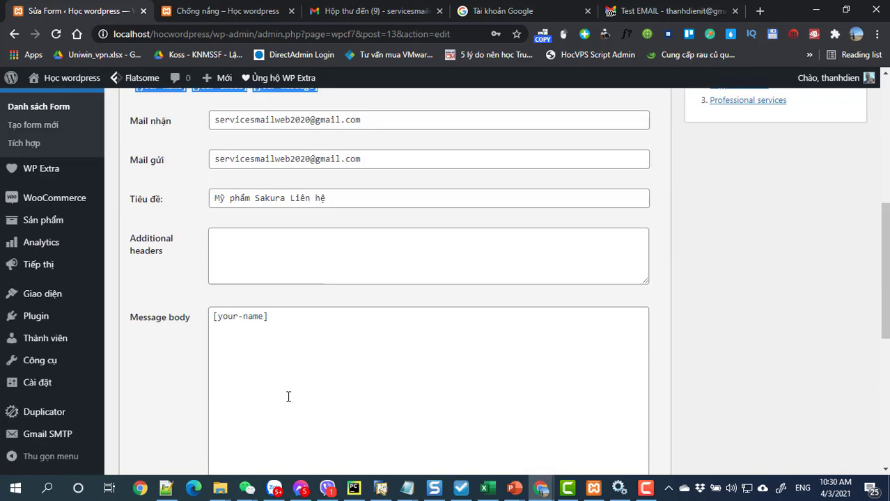
pyautogui.moveTo(269, 299); pyautogui.dragTo(202, 300)
pyautogui.write('[your-name][your-email][your-message]')
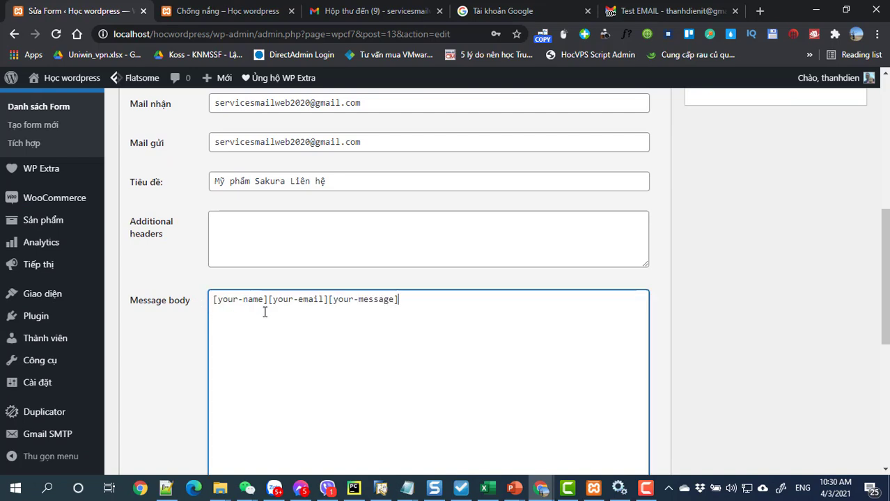
# Put each tag on its own line, add labels 'Ho tene : Email : Nội dung :', and save.
pyautogui.click(269, 299)
pyautogui.press('Return')
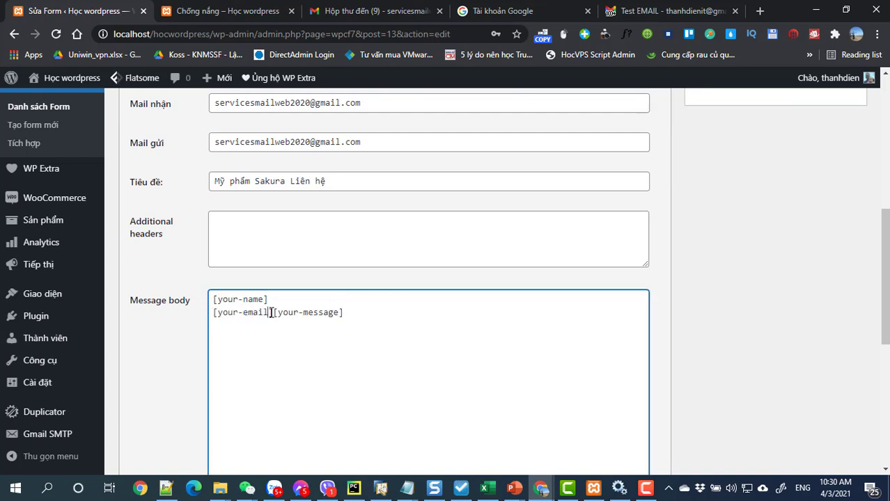
pyautogui.click(274, 313)
pyautogui.press('Return')
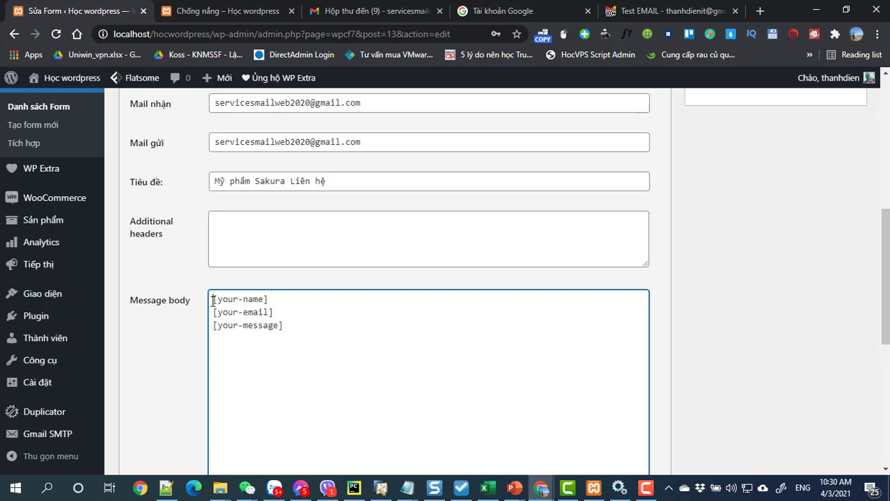
pyautogui.write('Ho ten')
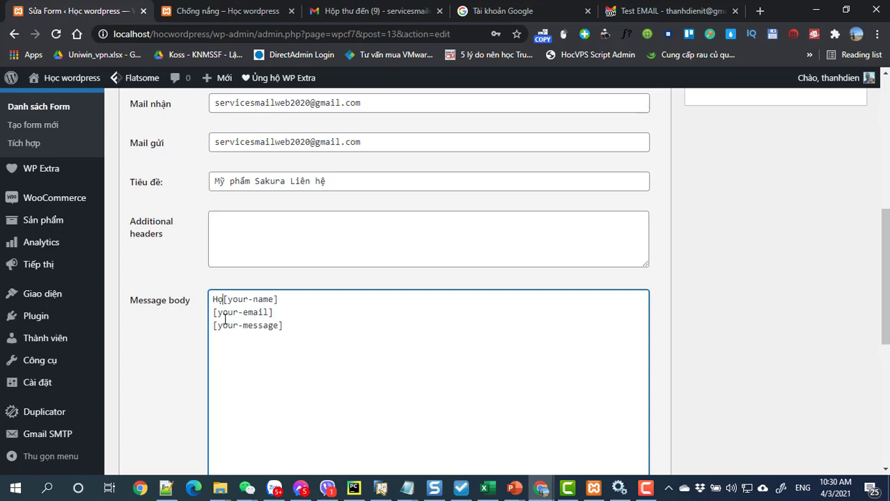
pyautogui.write('e ')
pyautogui.write(': ')
pyautogui.write('E')
pyautogui.write('mail :')
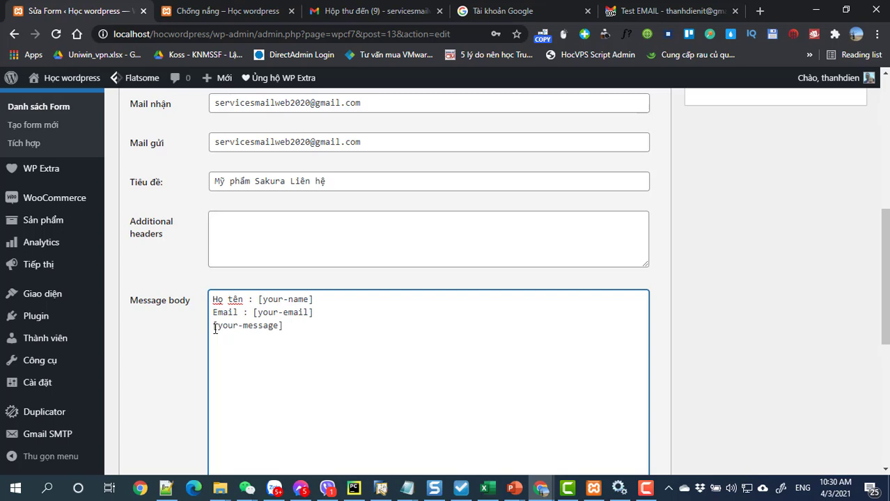
pyautogui.write(' Nội dung ')
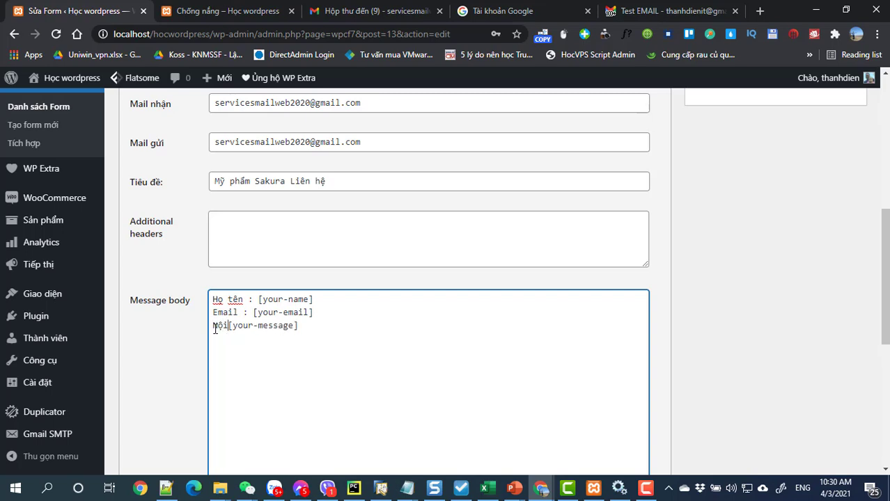
pyautogui.write(':')
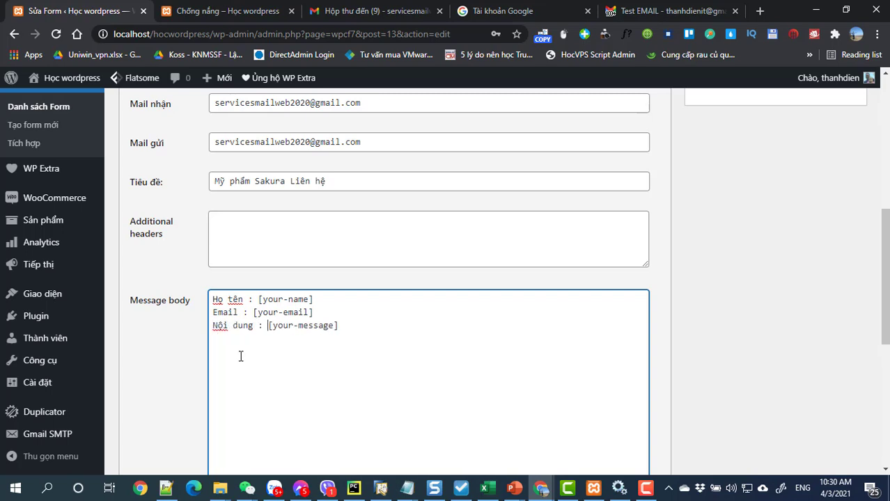
pyautogui.scroll(-5, 318, 374)
pyautogui.click(134, 409)
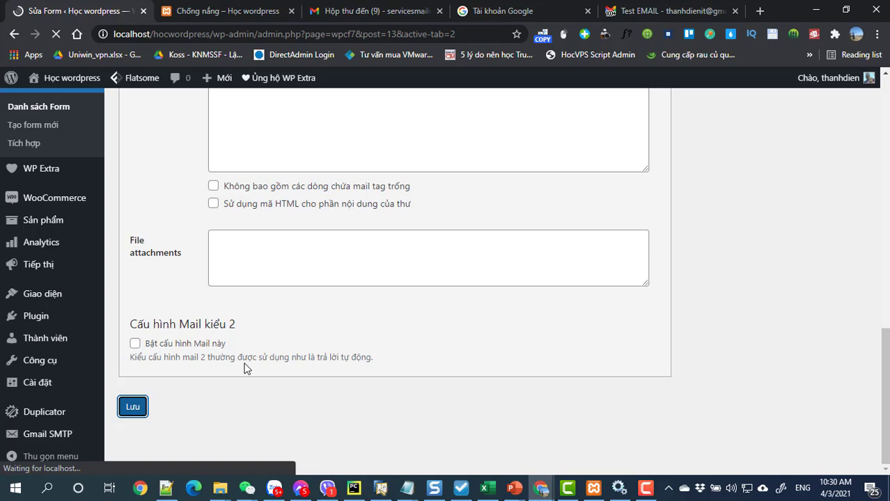
pyautogui.scroll(-2, 269, 376)
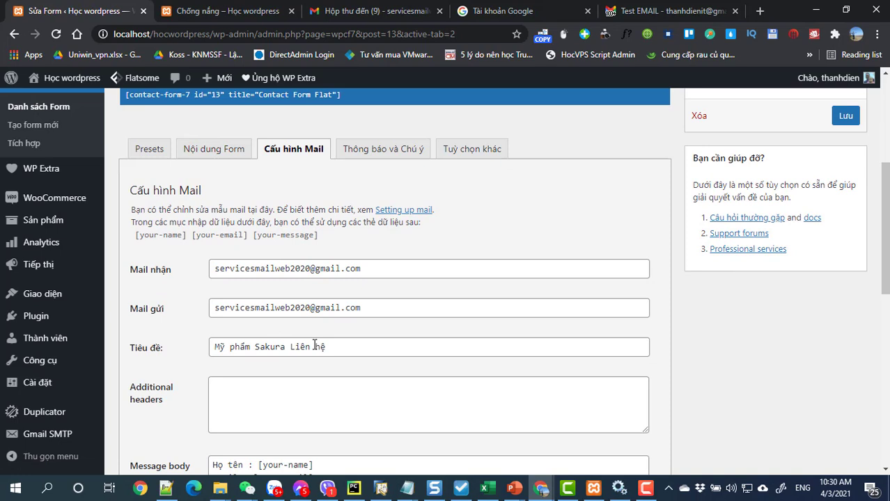
# Open the site front page from Xem trang in a new tab and go to LIÊN HỆ.
pyautogui.moveTo(66, 78)
pyautogui.rightClick(70, 103)
pyautogui.click(73, 108)
pyautogui.click(188, 10)
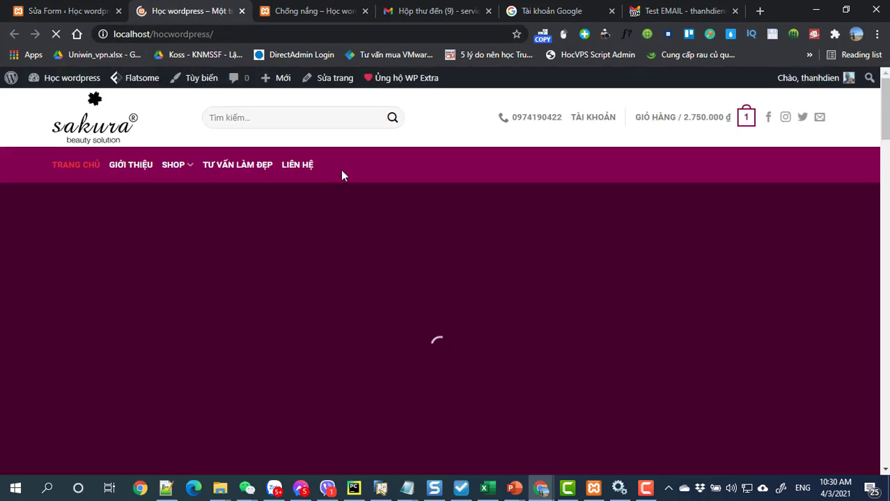
pyautogui.click(296, 167)
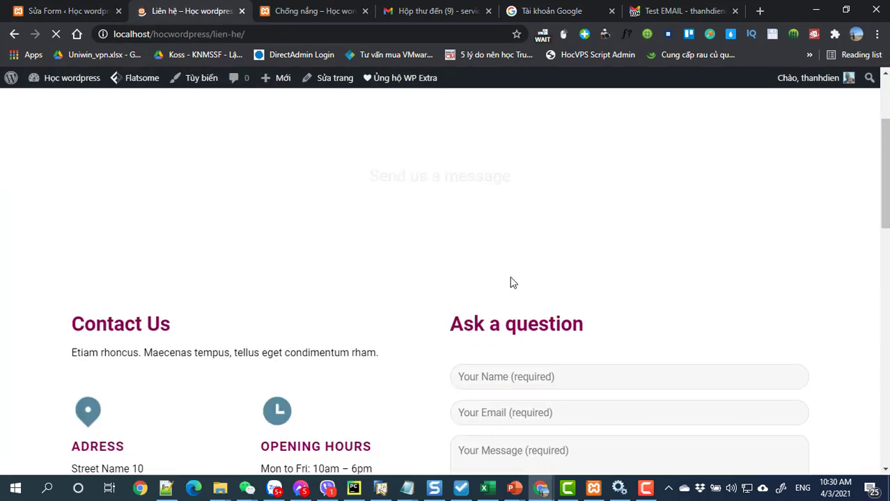
pyautogui.scroll(-3, 511, 282)
# Autofill the name and email, enter a test message, and submit the contact form.
pyautogui.click(507, 203)
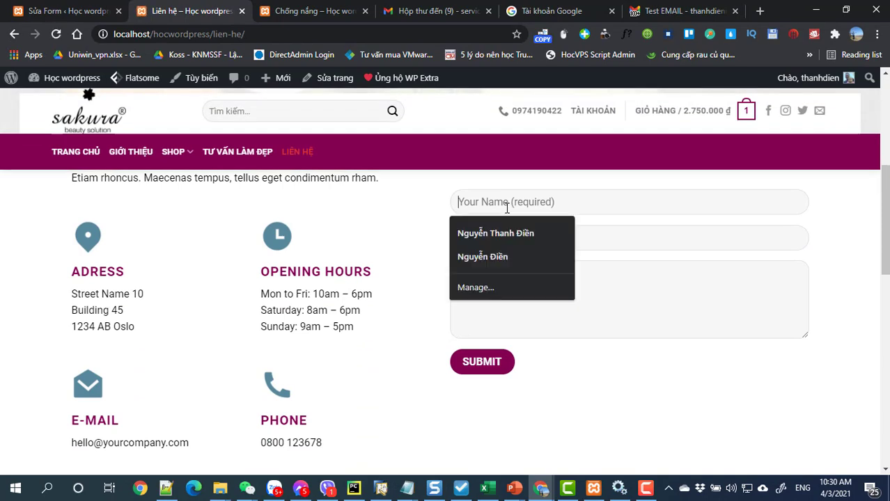
pyautogui.click(503, 234)
pyautogui.click(501, 238)
pyautogui.click(506, 289)
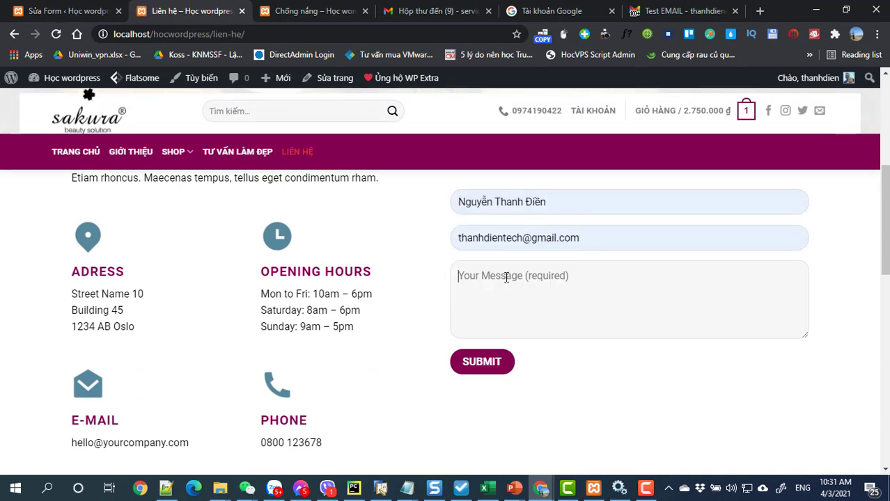
pyautogui.write('Test')
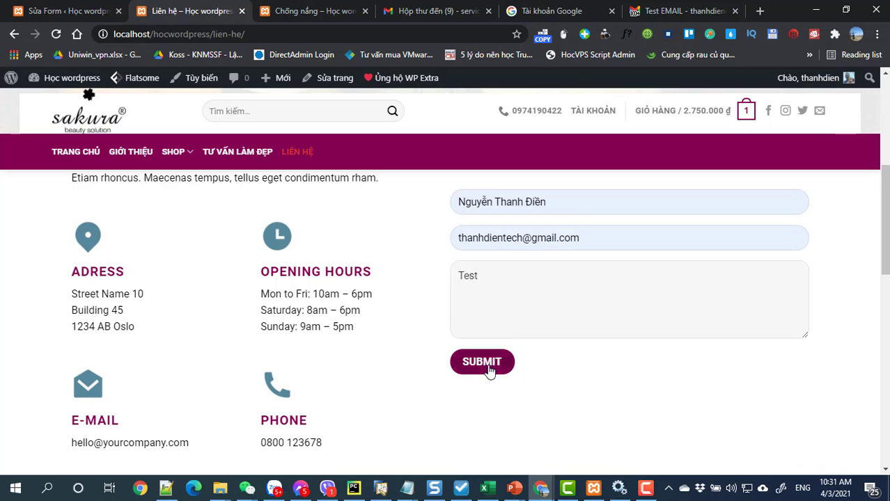
pyautogui.click(490, 370)
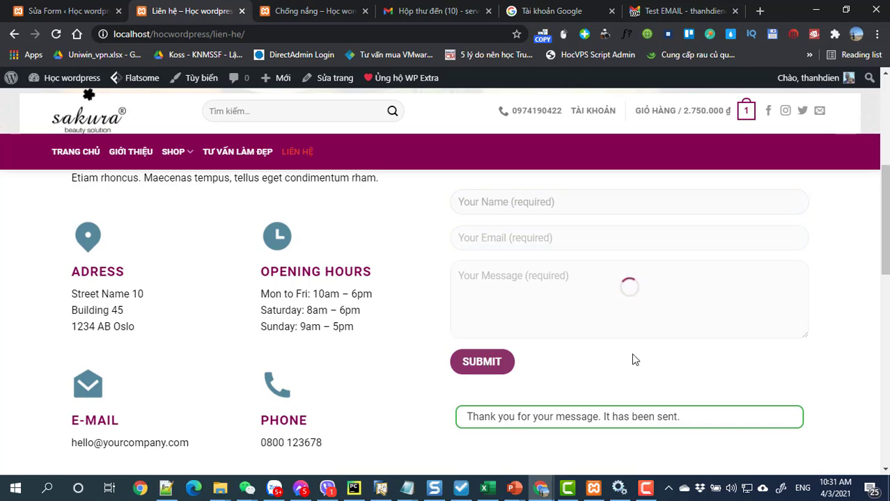
# Reload the personal Gmail inbox, then check the recipient address in the form's mail settings.
pyautogui.click(641, 12)
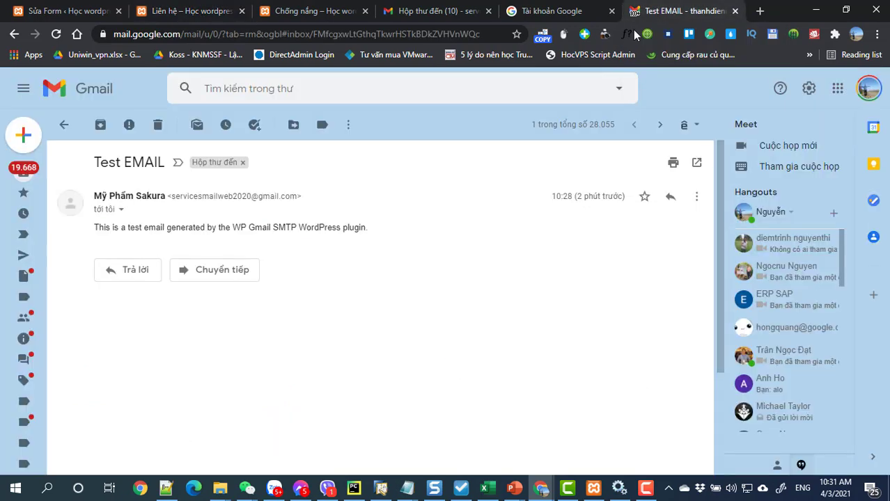
pyautogui.click(23, 174)
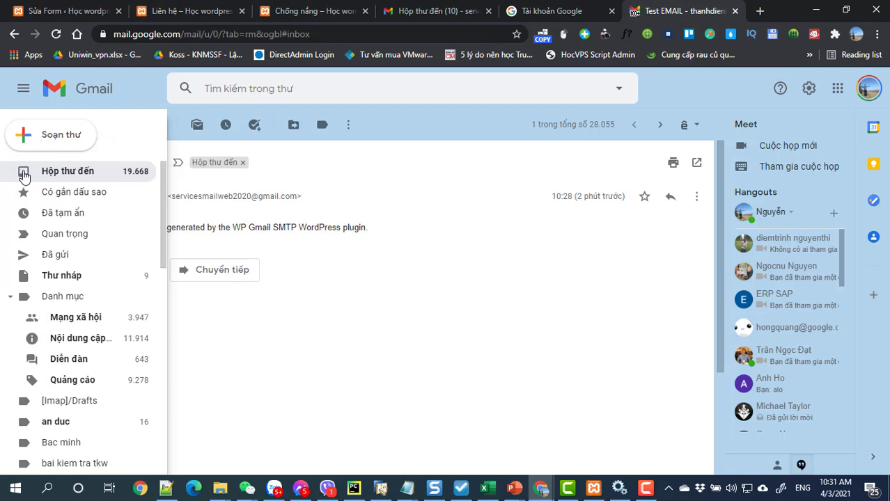
pyautogui.click(57, 35)
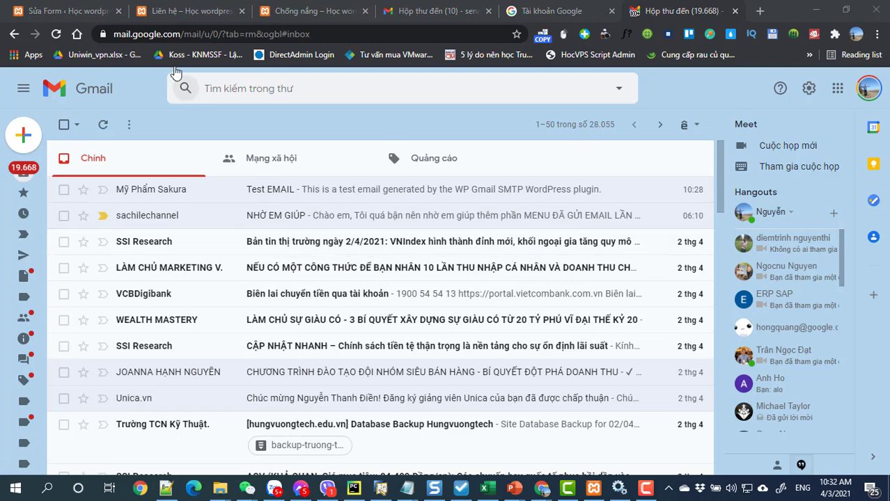
pyautogui.click(177, 12)
pyautogui.click(66, 11)
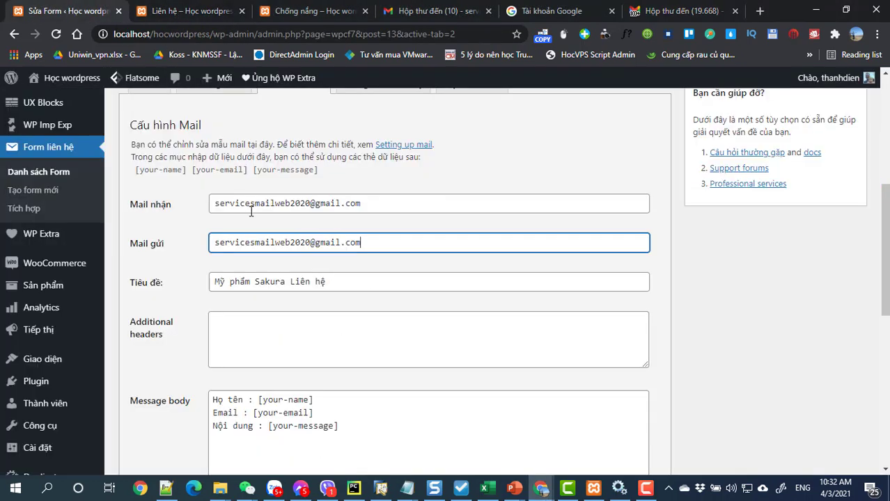
pyautogui.moveTo(370, 207); pyautogui.dragTo(209, 203)
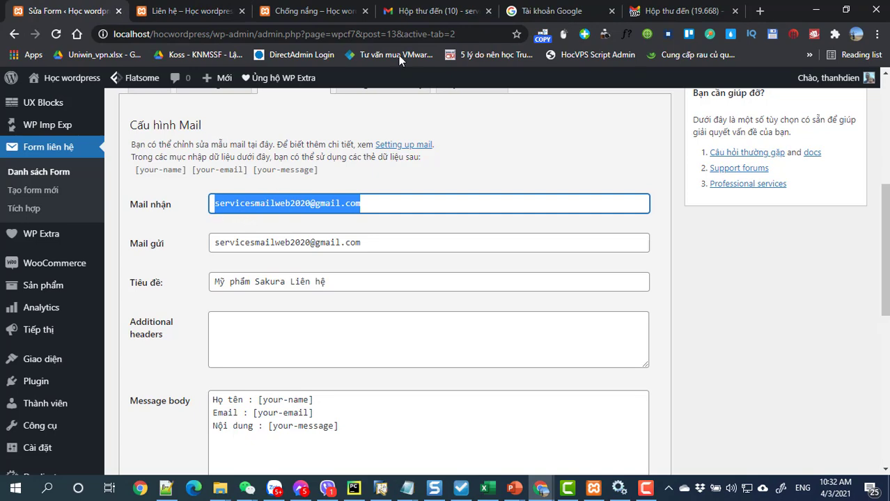
# Open the 'Mỹ phẩm Sakura Liên hệ' email in the service inbox and confirm its account.
pyautogui.click(421, 12)
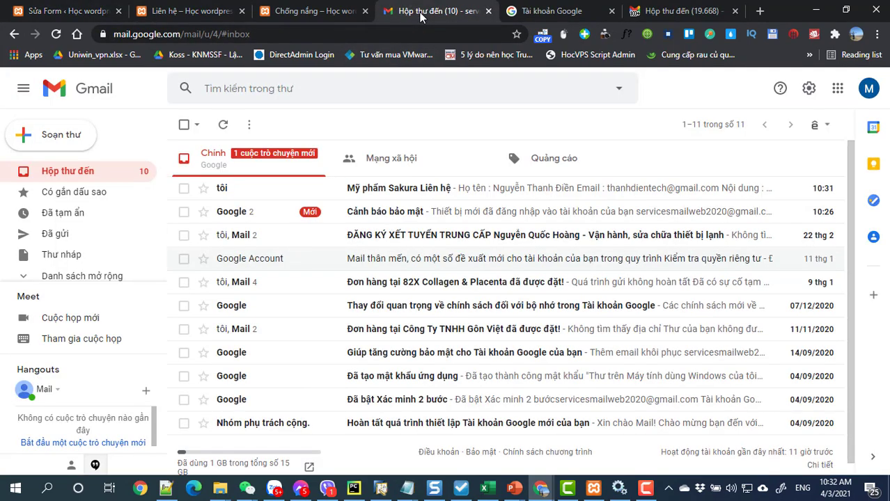
pyautogui.click(406, 193)
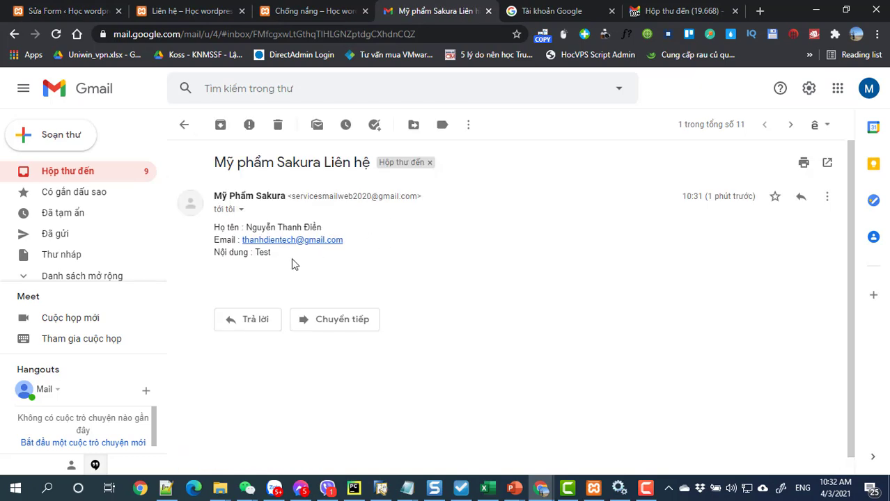
pyautogui.moveTo(292, 260); pyautogui.dragTo(237, 224)
pyautogui.click(868, 89)
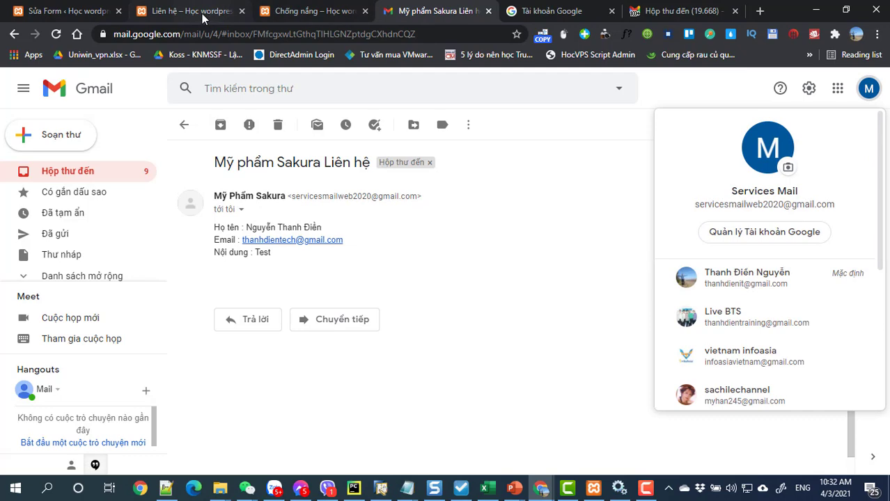
pyautogui.click(164, 12)
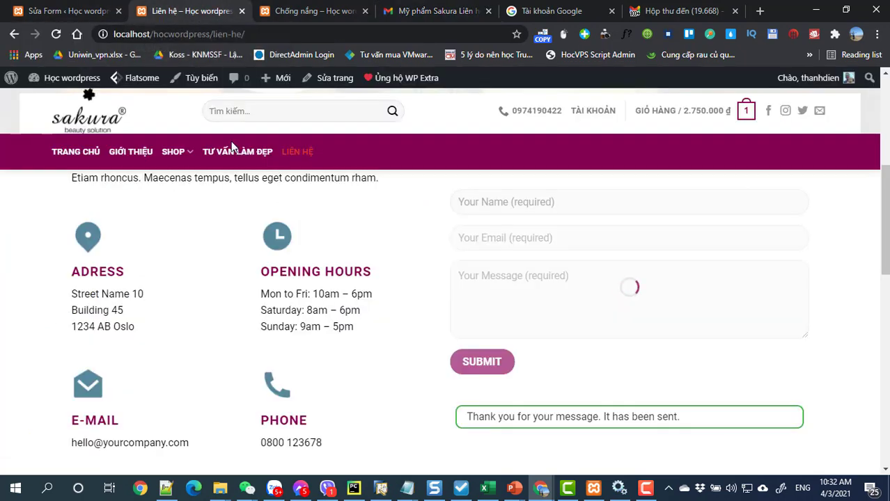
# Append a comma and a second Gmail address to Mail nhận, then save with Lưu.
pyautogui.click(77, 12)
pyautogui.click(369, 207)
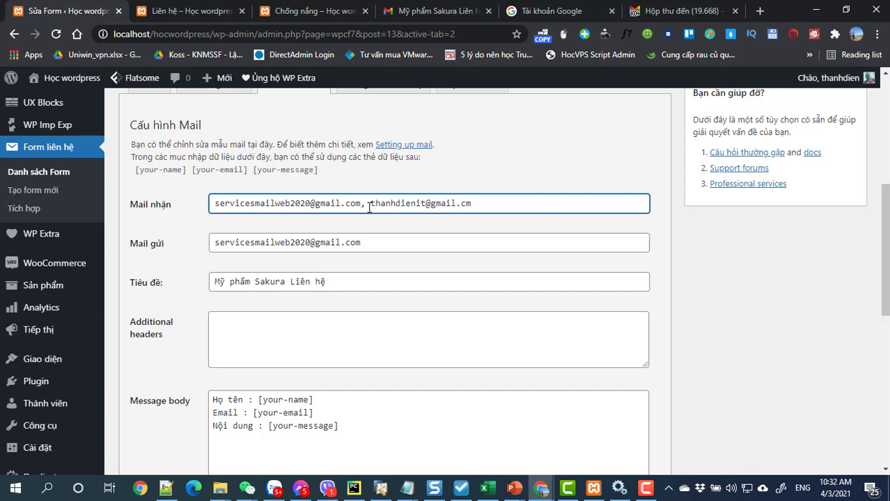
pyautogui.scroll(-8, 374, 239)
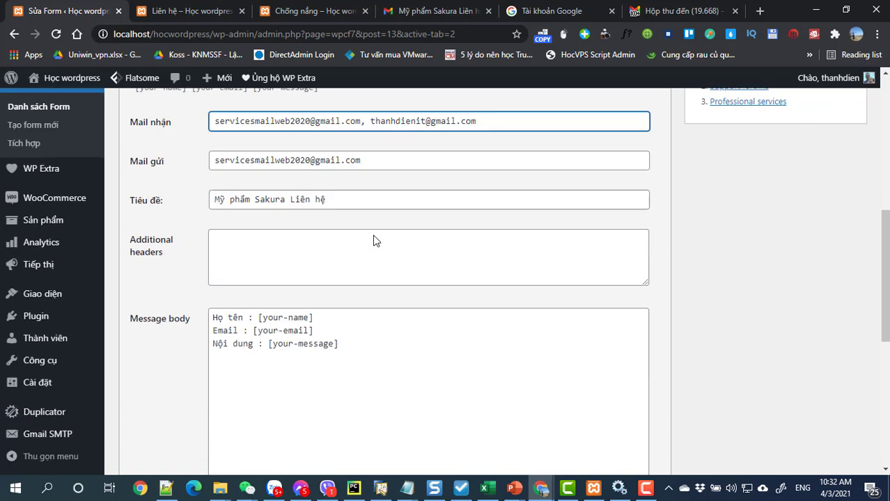
pyautogui.click(139, 409)
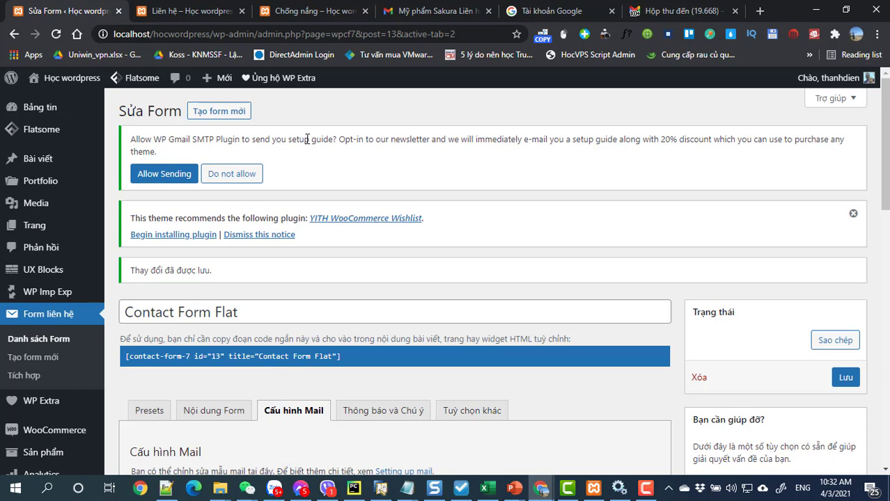
# Open the site front page from Xem trang in a new tab and go to LIÊN HỆ.
pyautogui.moveTo(63, 80)
pyautogui.rightClick(56, 100)
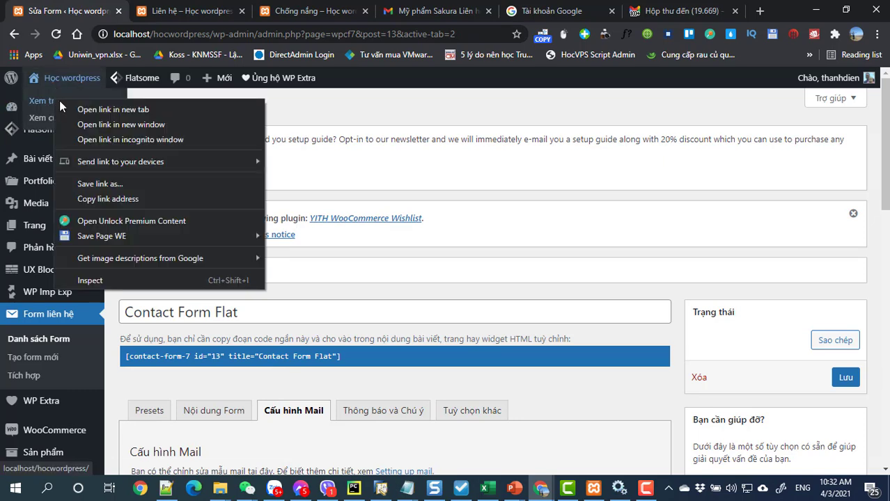
pyautogui.click(113, 109)
pyautogui.click(151, 11)
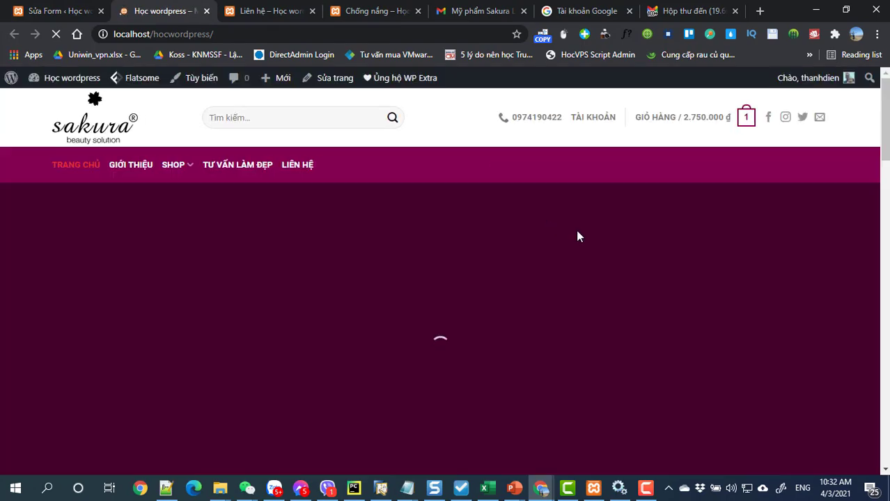
pyautogui.click(301, 166)
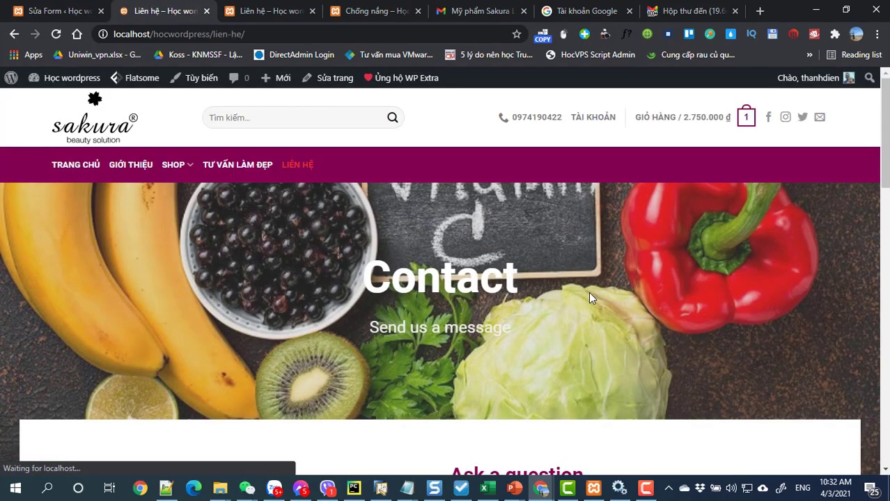
pyautogui.scroll(-3, 589, 296)
# Autofill the name and email, type 'test' as the message, and submit the form.
pyautogui.click(538, 333)
pyautogui.click(524, 366)
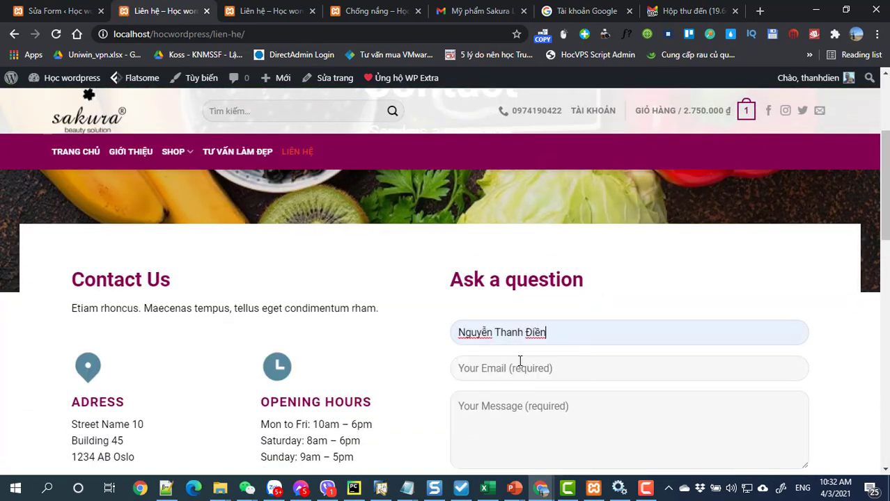
pyautogui.click(519, 361)
pyautogui.click(516, 423)
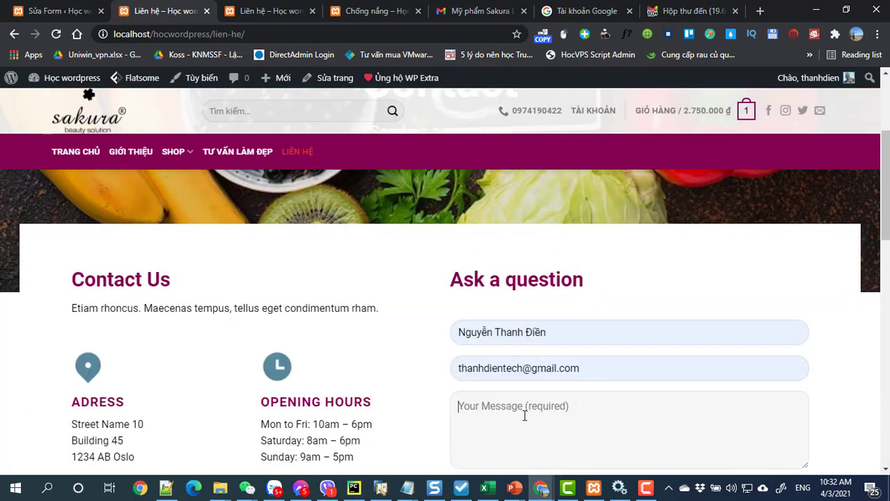
pyautogui.click(523, 405)
pyautogui.write('test')
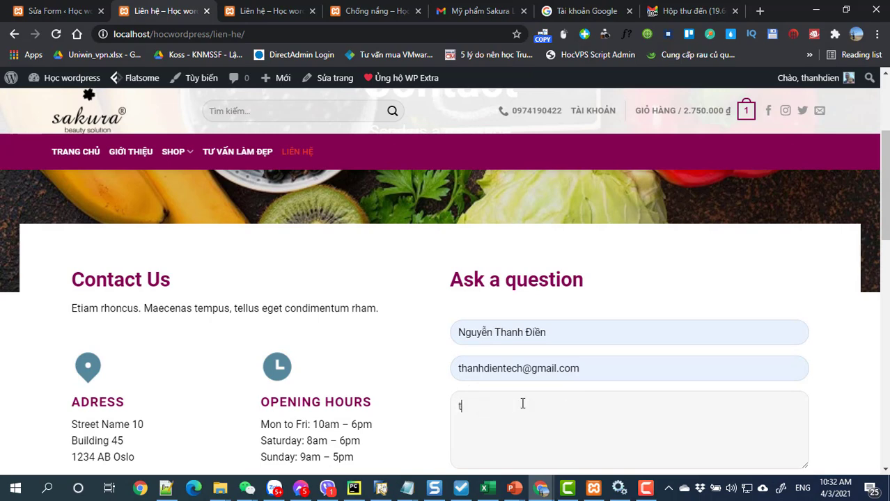
pyautogui.scroll(-2, 557, 407)
pyautogui.click(485, 367)
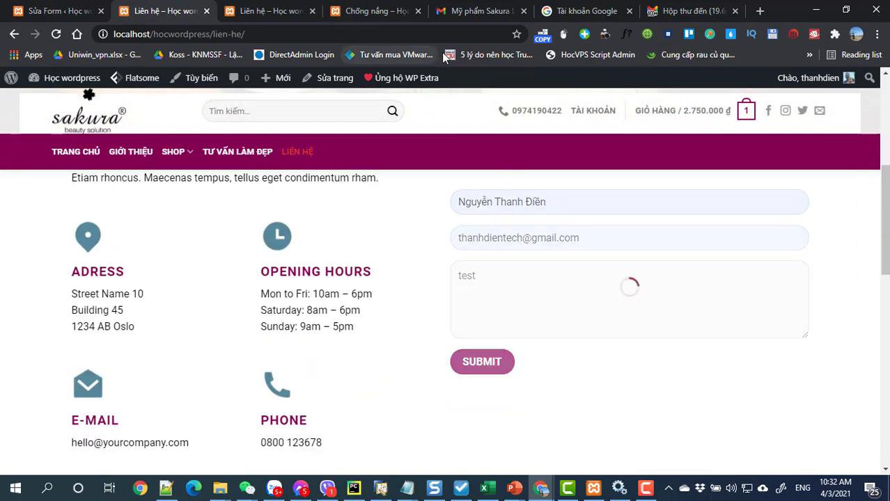
pyautogui.click(686, 12)
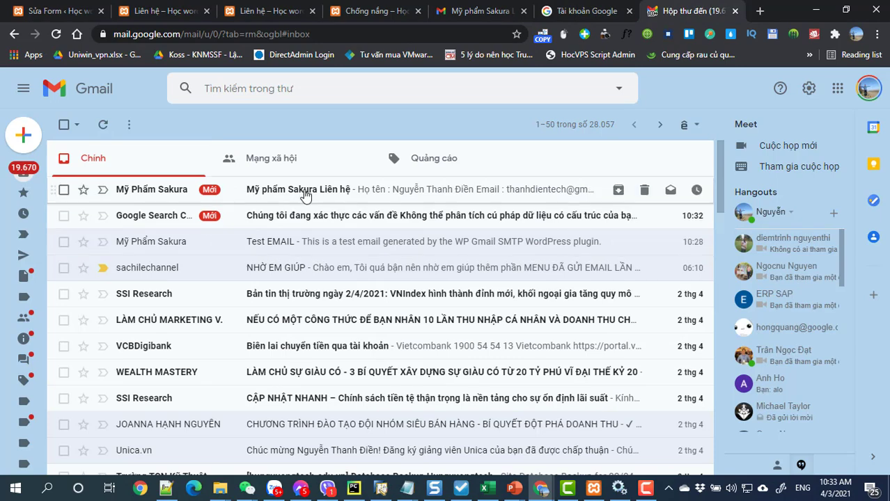
# Open the top 'Mỹ phẩm Sakura Liên hệ' email in the personal Gmail inbox.
pyautogui.click(304, 195)
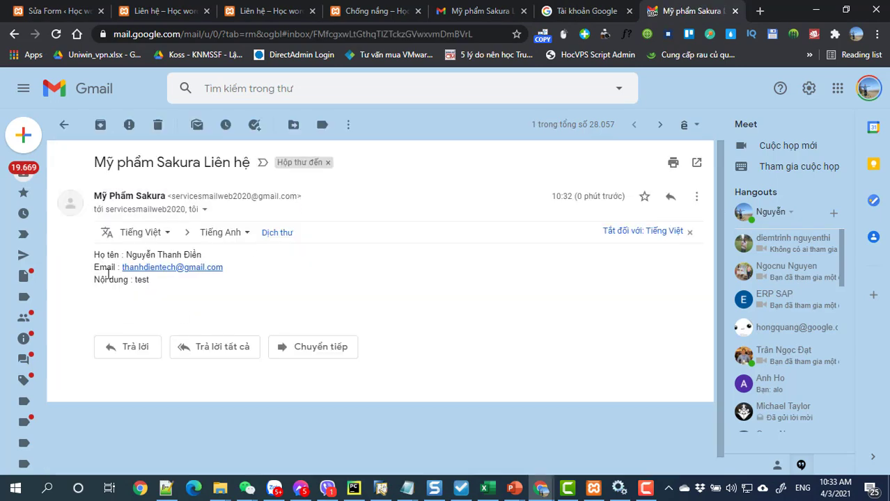